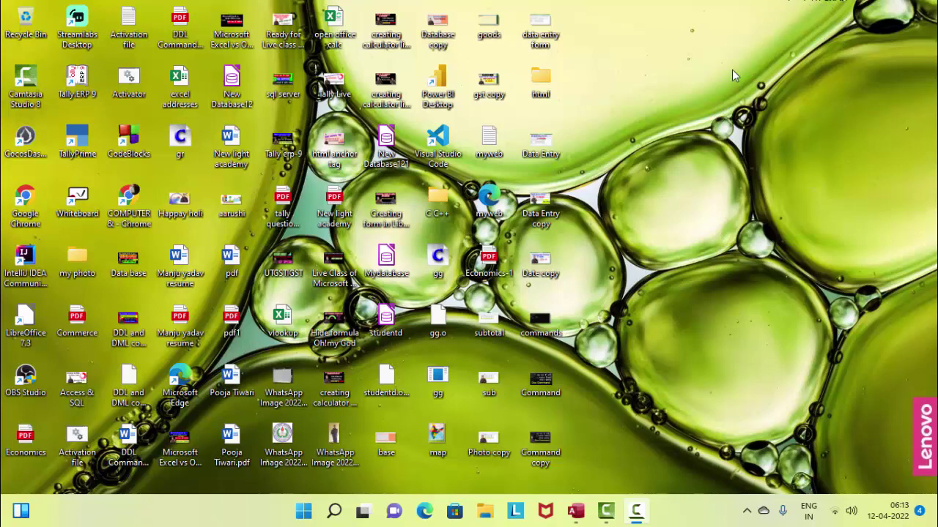
# - Refresh the desktop and bring the Access database with Table1 to the front
pyautogui.rightClick(676, 54)
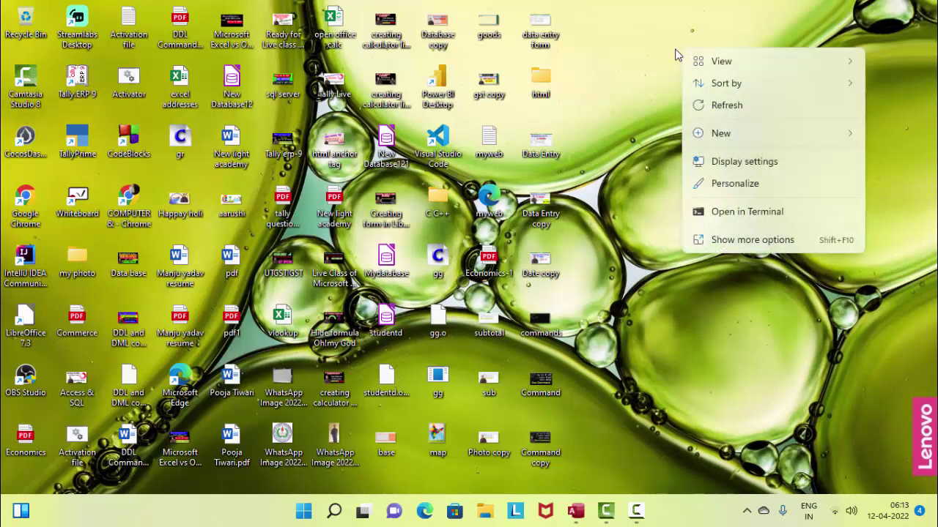
pyautogui.click(720, 106)
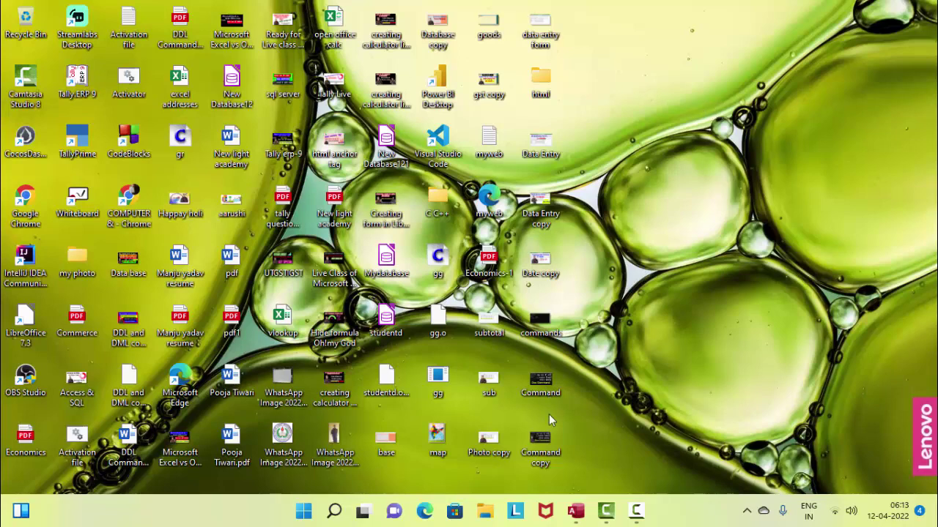
pyautogui.click(577, 512)
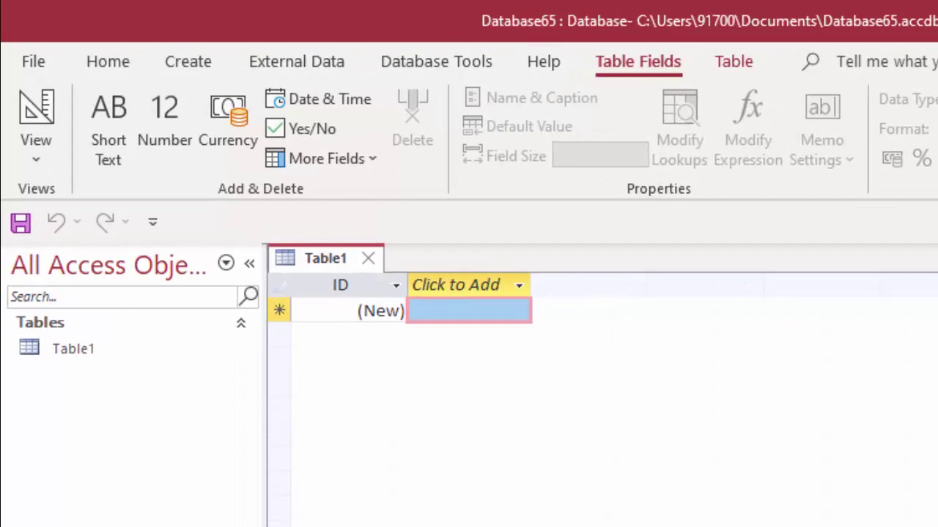
# - Save Table1 as 'GST software' and switch it to Design View
pyautogui.click(37, 161)
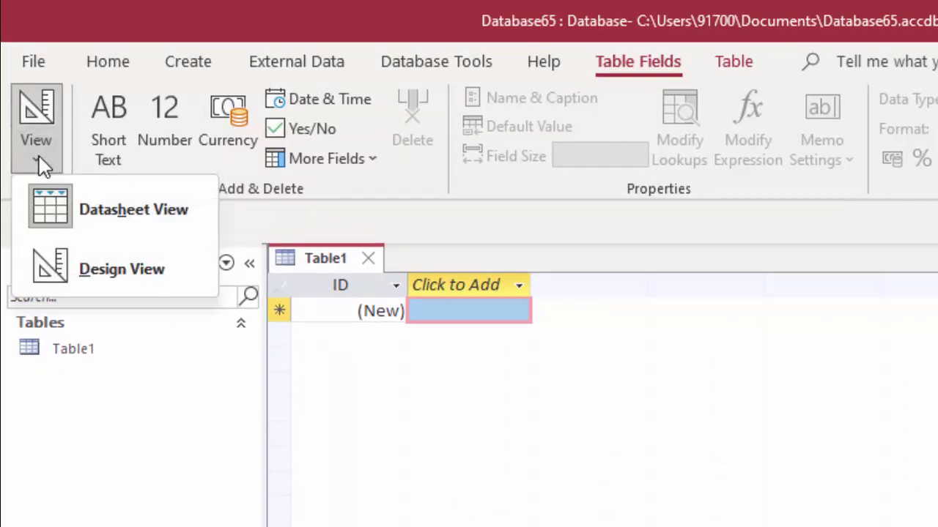
pyautogui.click(88, 269)
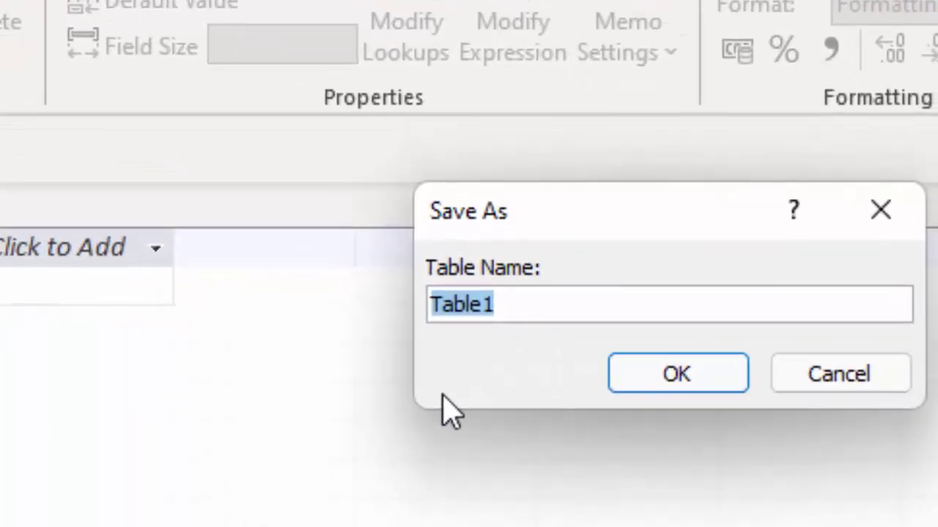
pyautogui.press('BackSpace')
pyautogui.write('G')
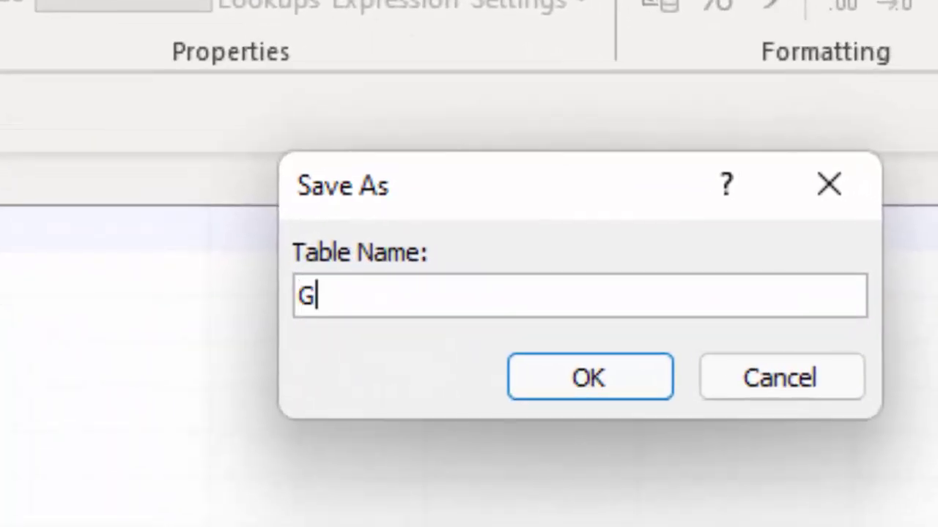
pyautogui.write('ST s')
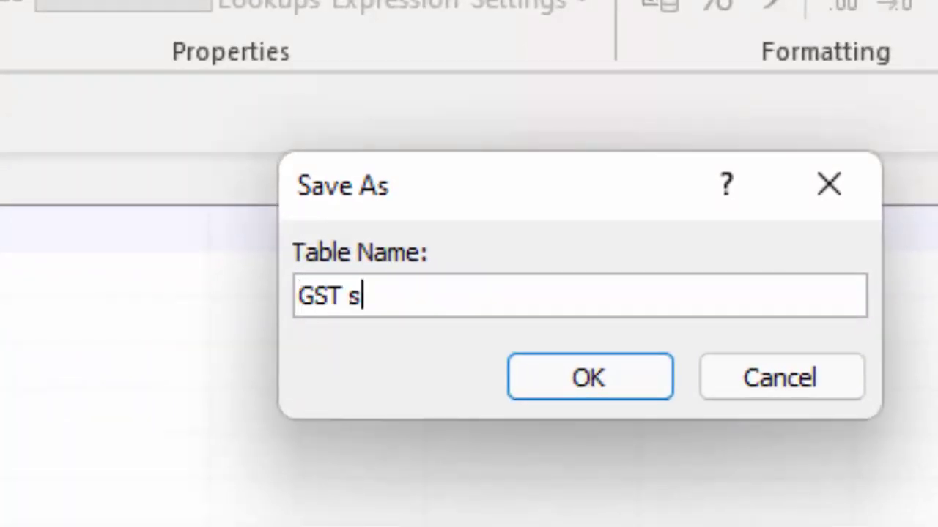
pyautogui.write('oftwa')
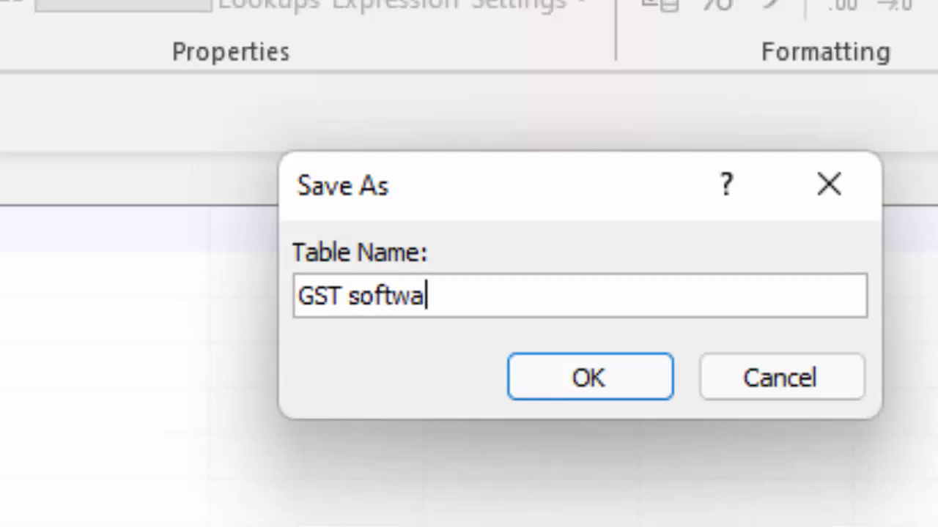
pyautogui.write('re')
pyautogui.press('Return')
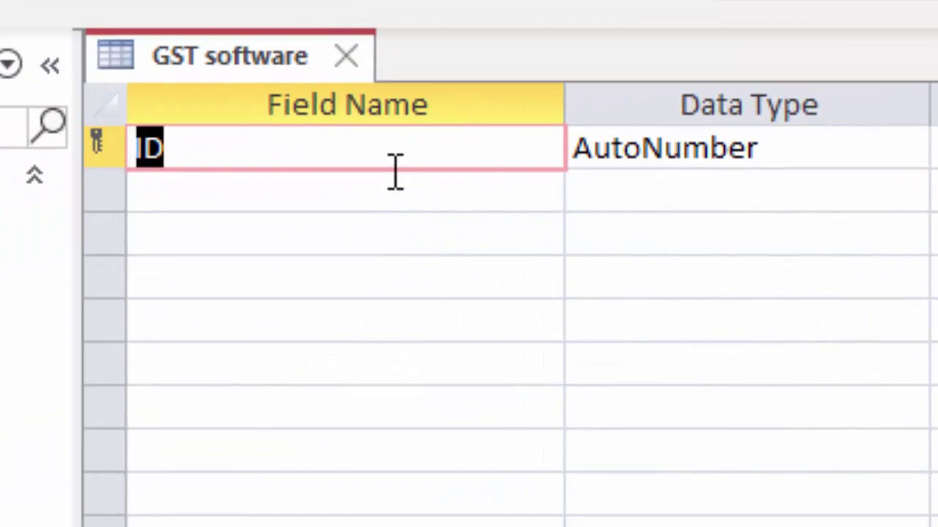
# - Add a Product's name Short Text field and a Price Currency field
pyautogui.click(308, 198)
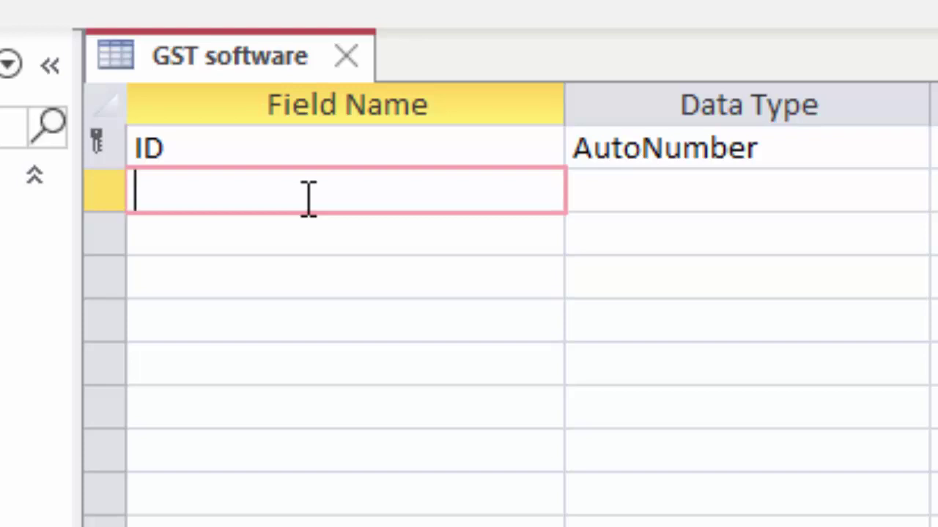
pyautogui.write('Prod')
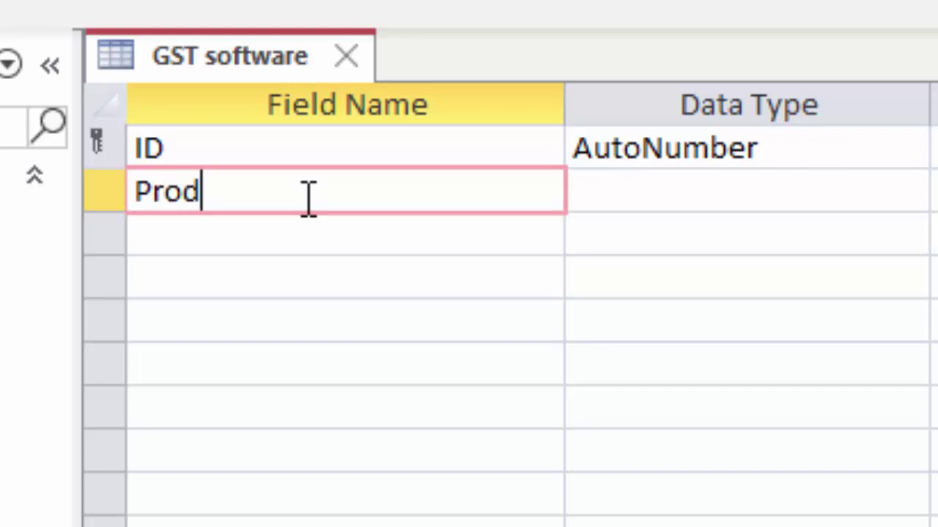
pyautogui.write("uct'")
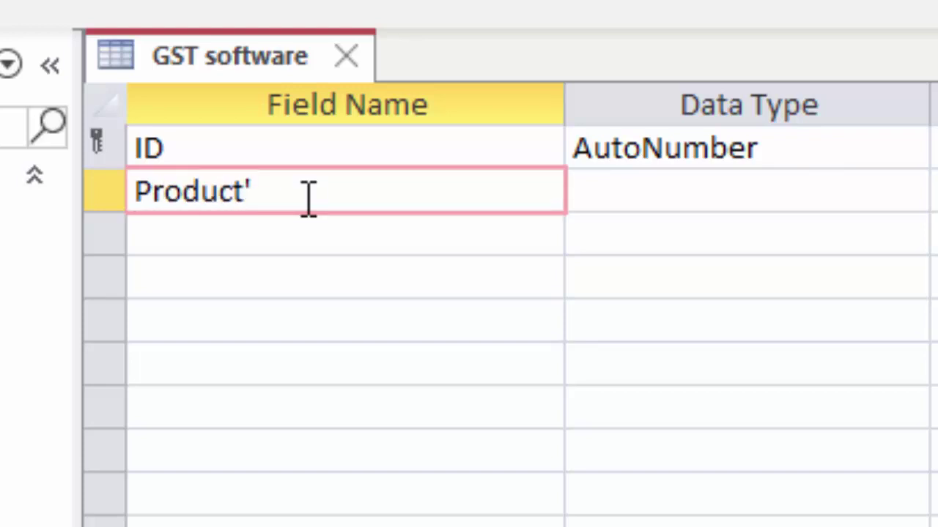
pyautogui.write('s nam')
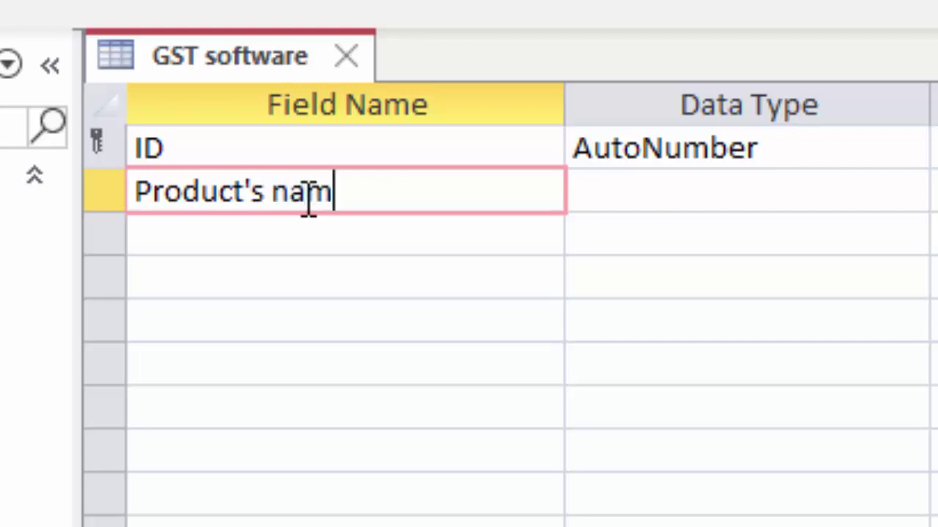
pyautogui.write('e')
pyautogui.click(653, 205)
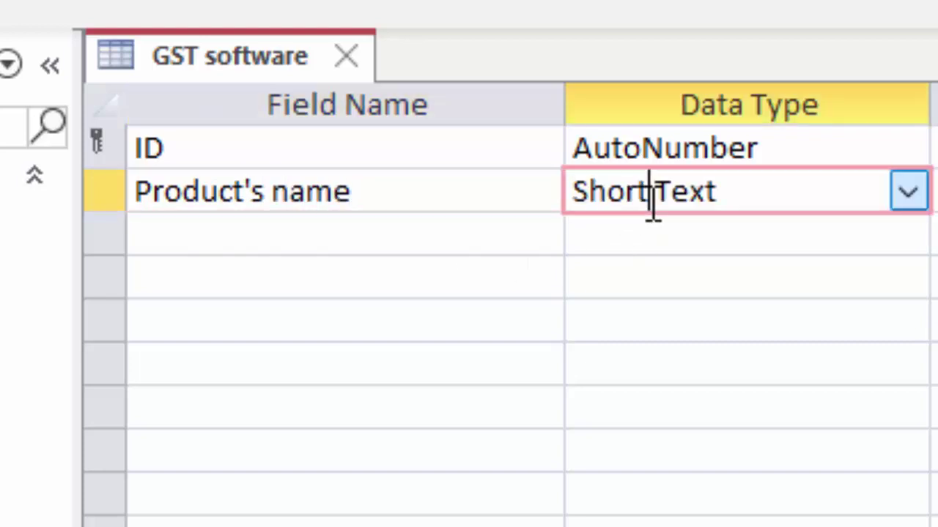
pyautogui.click(398, 233)
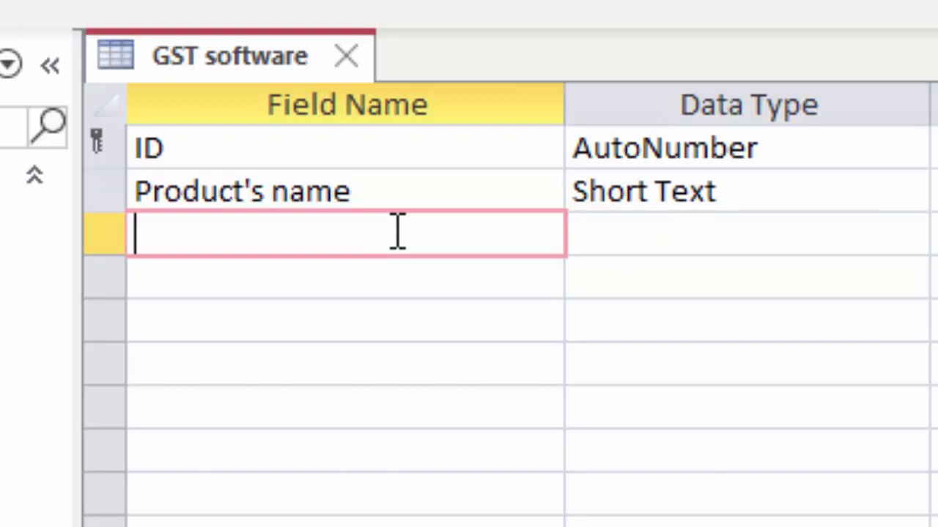
pyautogui.write('Pric')
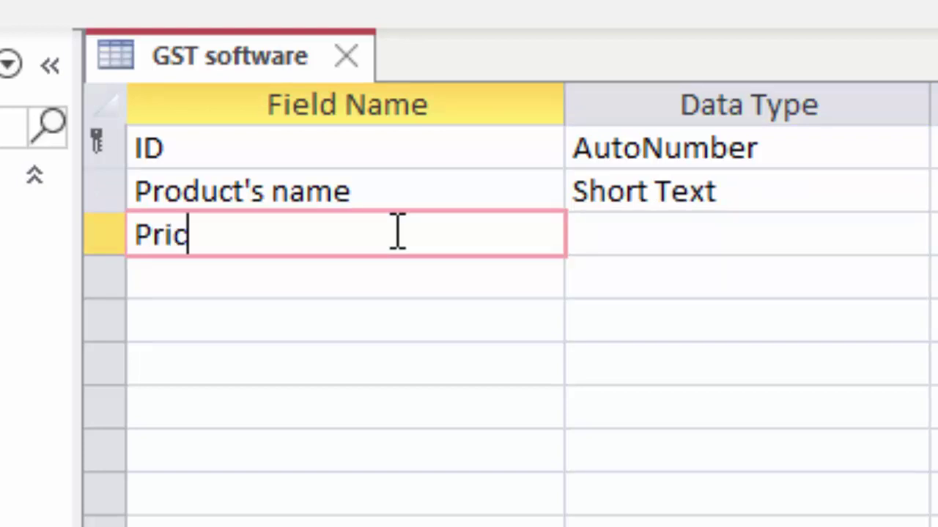
pyautogui.write('e')
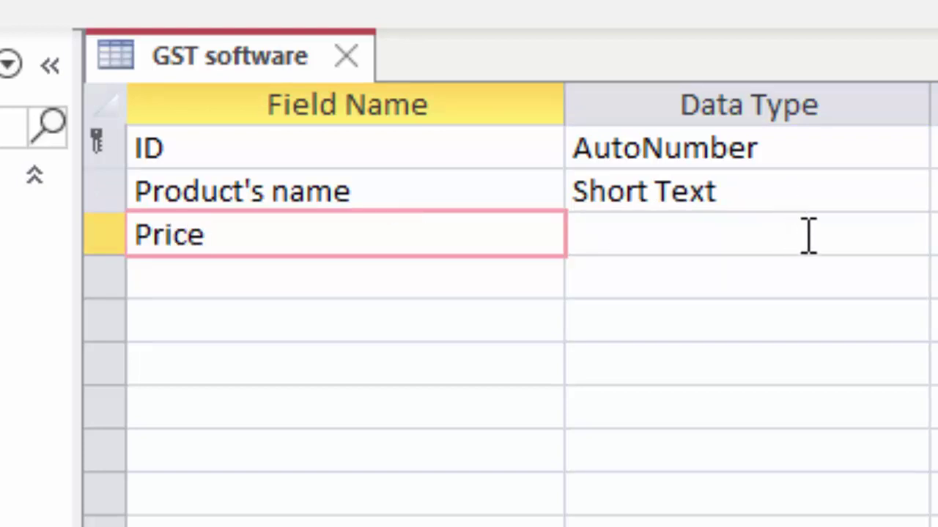
pyautogui.click(808, 236)
pyautogui.click(906, 236)
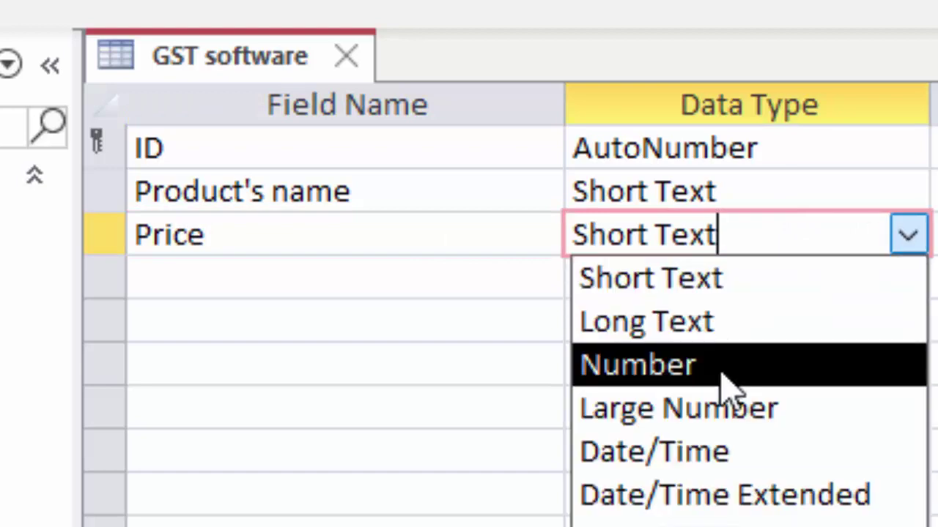
pyautogui.click(726, 525)
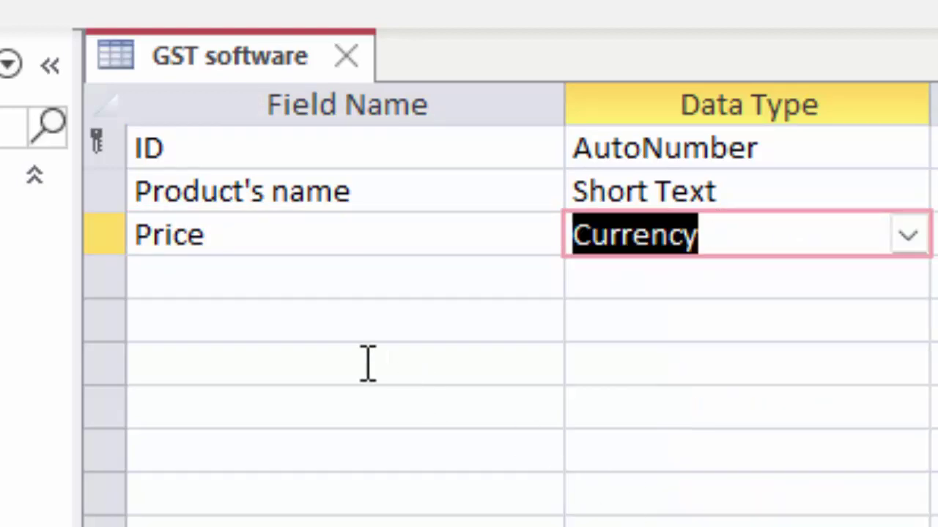
# - Add a Unit field of type Number with field size Double
pyautogui.click(196, 284)
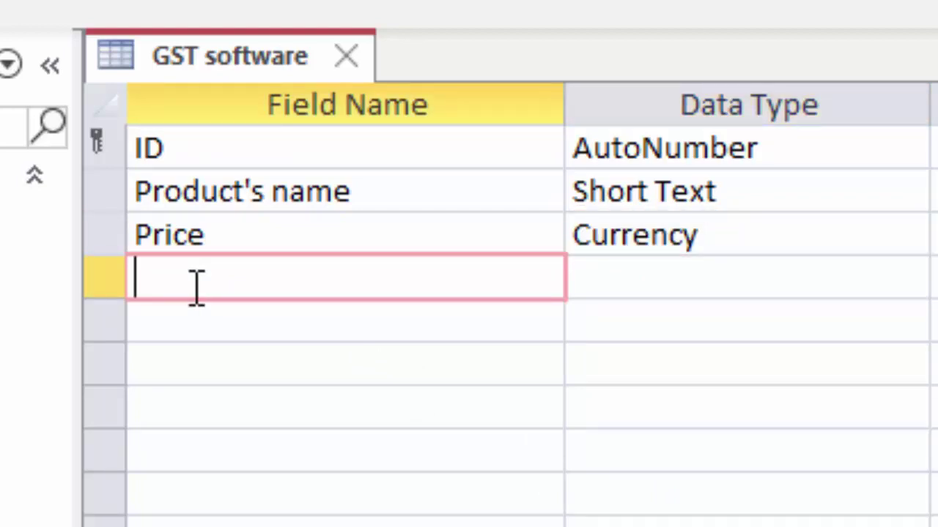
pyautogui.write('Unit')
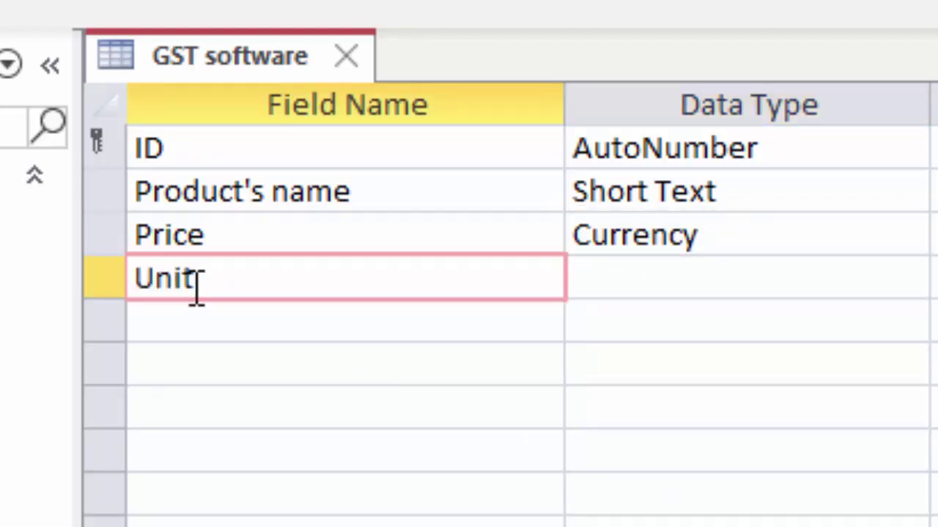
pyautogui.click(673, 277)
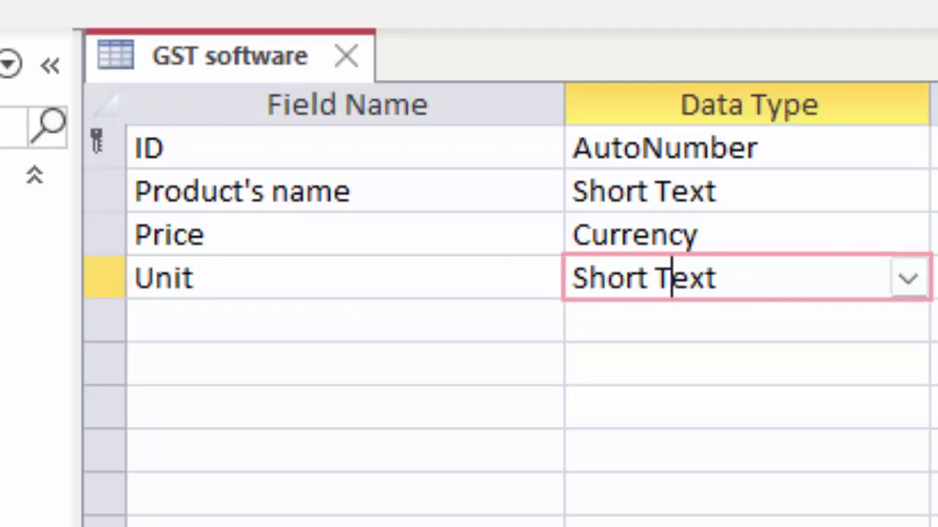
pyautogui.click(907, 278)
pyautogui.click(734, 416)
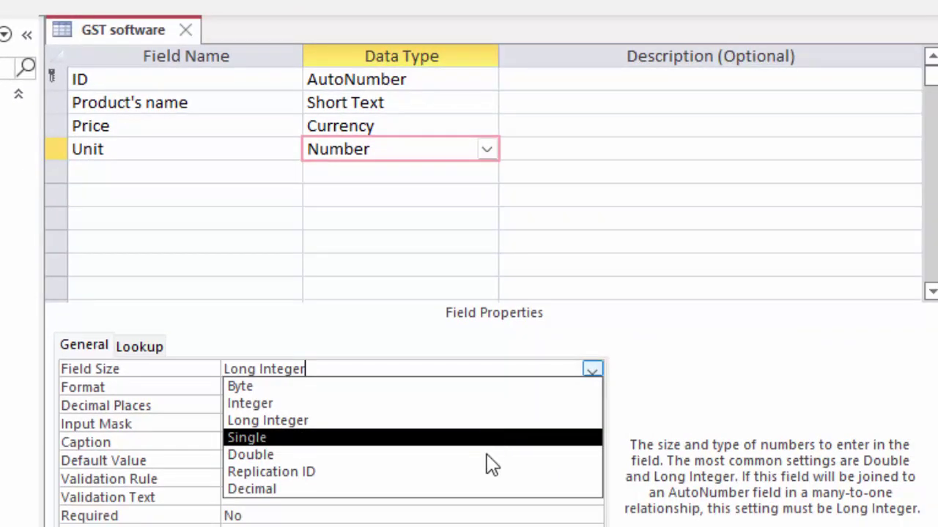
pyautogui.click(487, 454)
# - Add a fifth field named Total with the Calculated data type
pyautogui.click(137, 173)
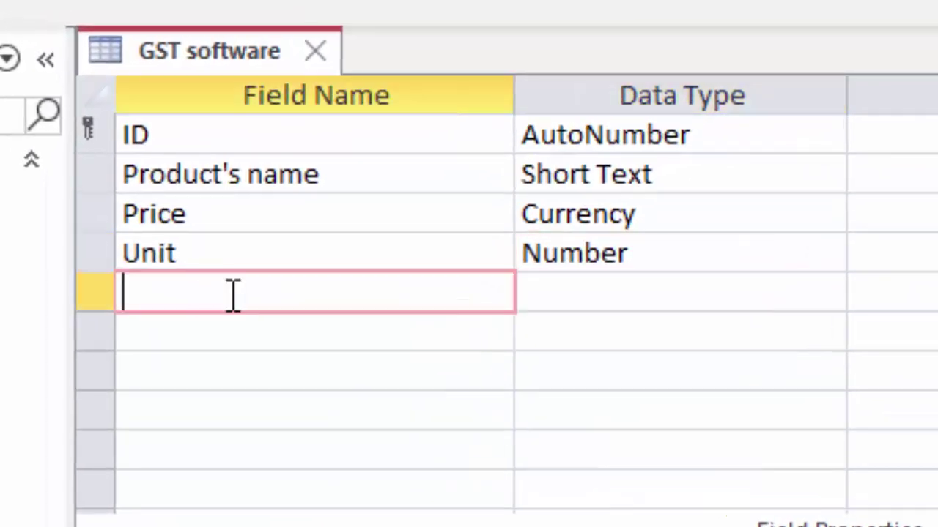
pyautogui.write('T')
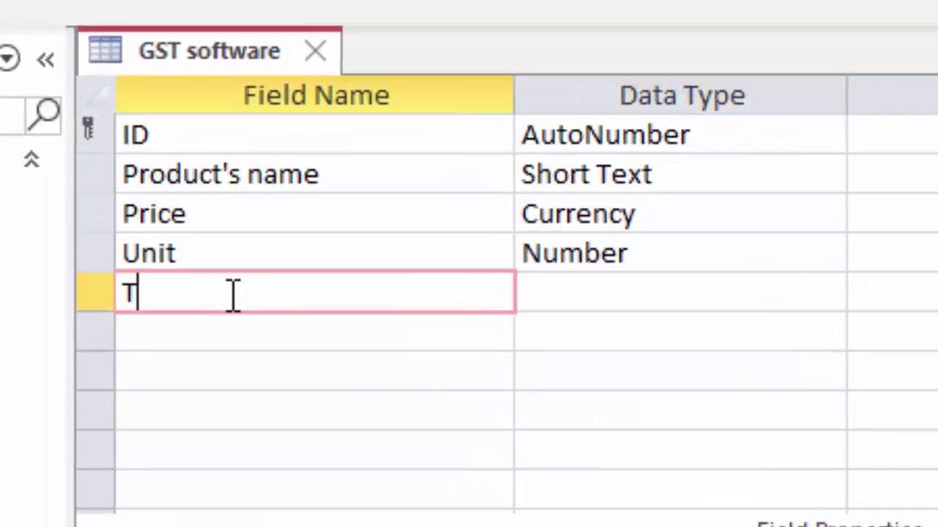
pyautogui.write('ota')
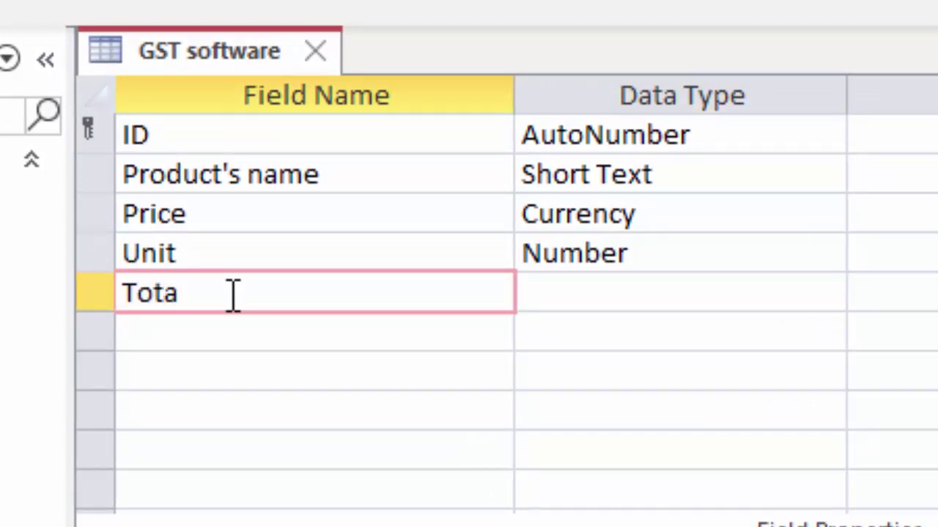
pyautogui.write('l')
pyautogui.click(779, 284)
pyautogui.click(828, 295)
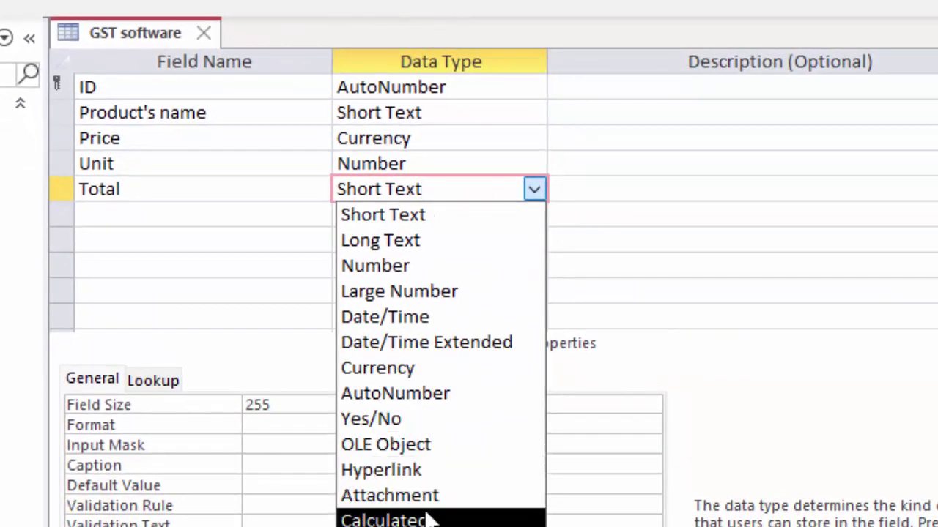
pyautogui.click(431, 519)
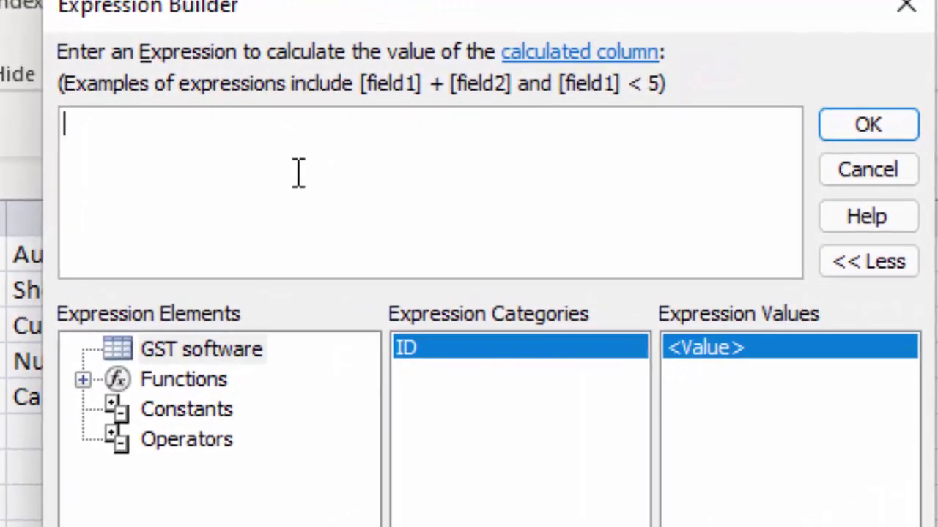
# - Enter [Price]*[Unit] as the Total expression and confirm it
pyautogui.write('[')
pyautogui.write('Pri')
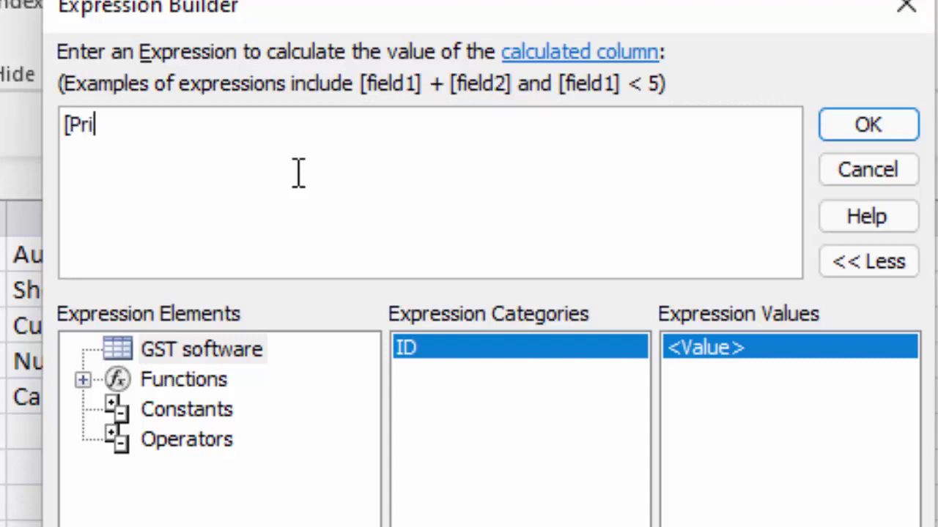
pyautogui.write('ce')
pyautogui.write('] *')
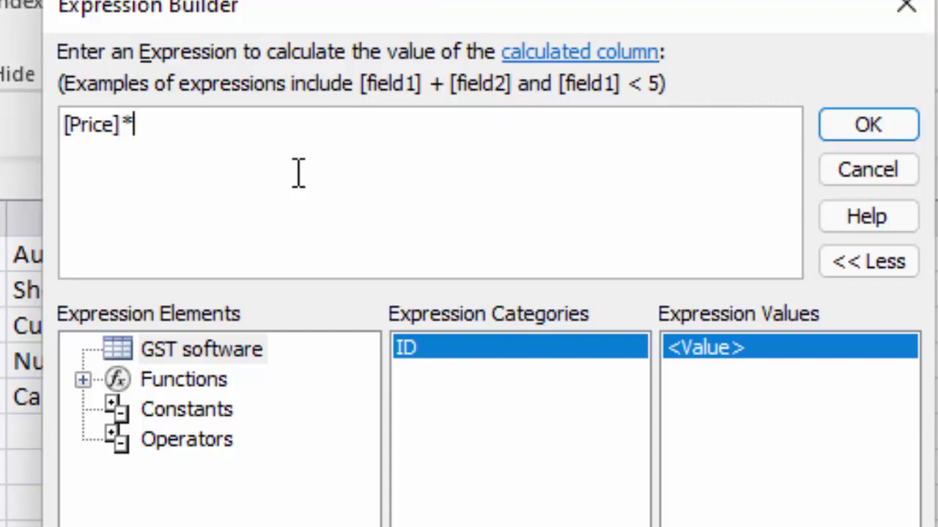
pyautogui.write('[Un')
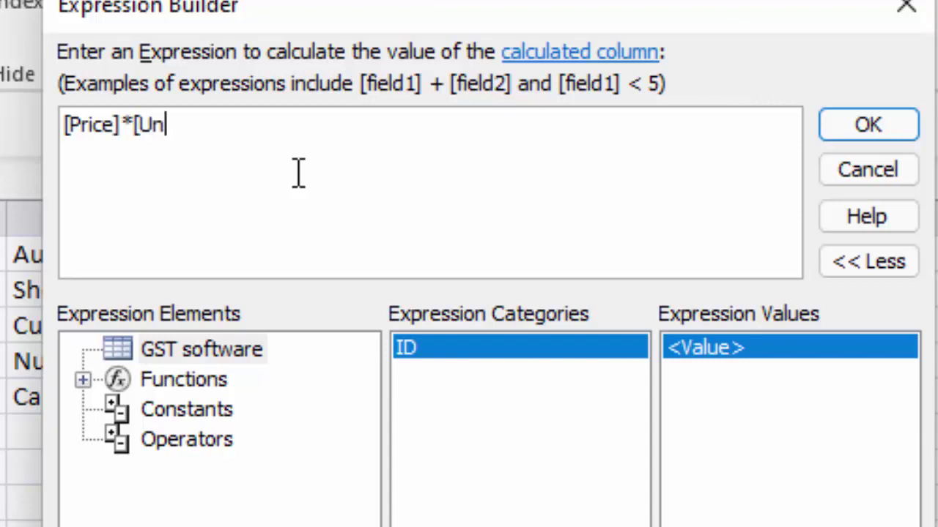
pyautogui.write('it]')
pyautogui.click(882, 130)
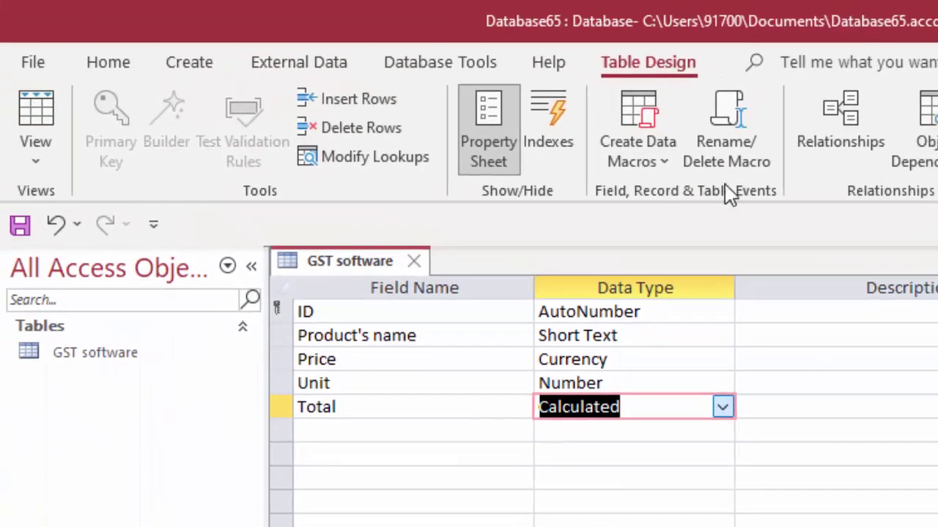
# - Add a Tax in % field below Total and show its data type list
pyautogui.click(432, 432)
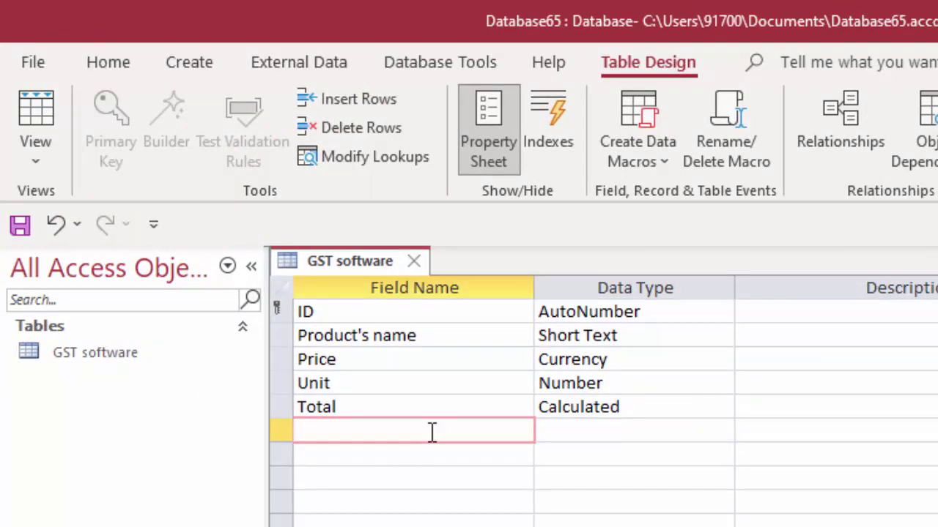
pyautogui.write('Tax i')
pyautogui.write('n %')
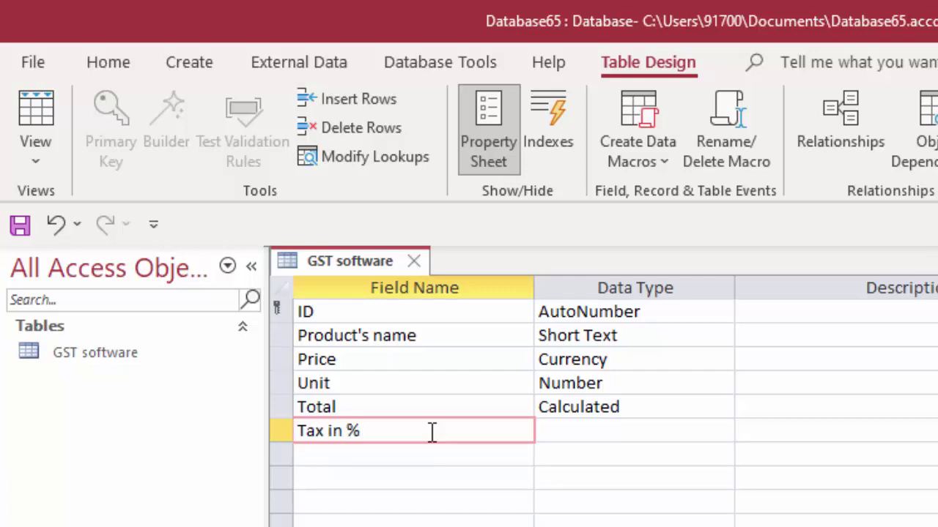
pyautogui.click(601, 430)
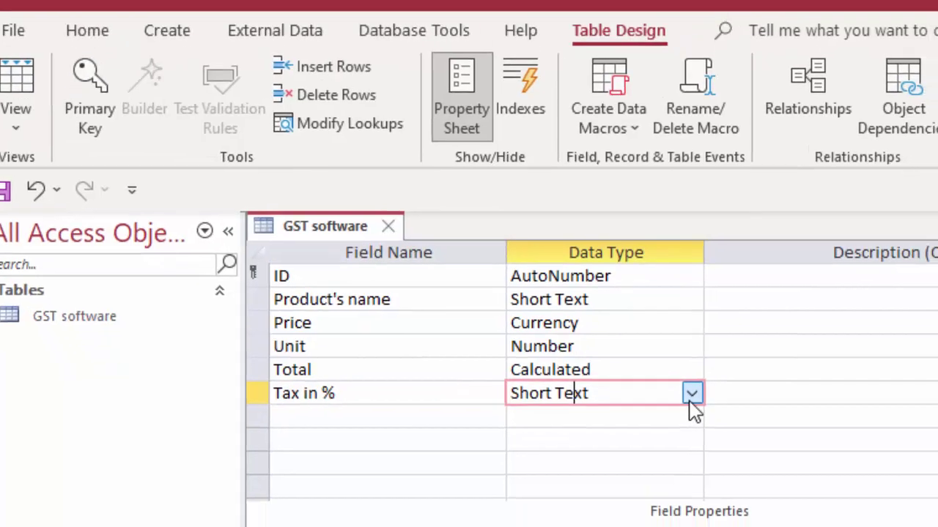
pyautogui.click(690, 399)
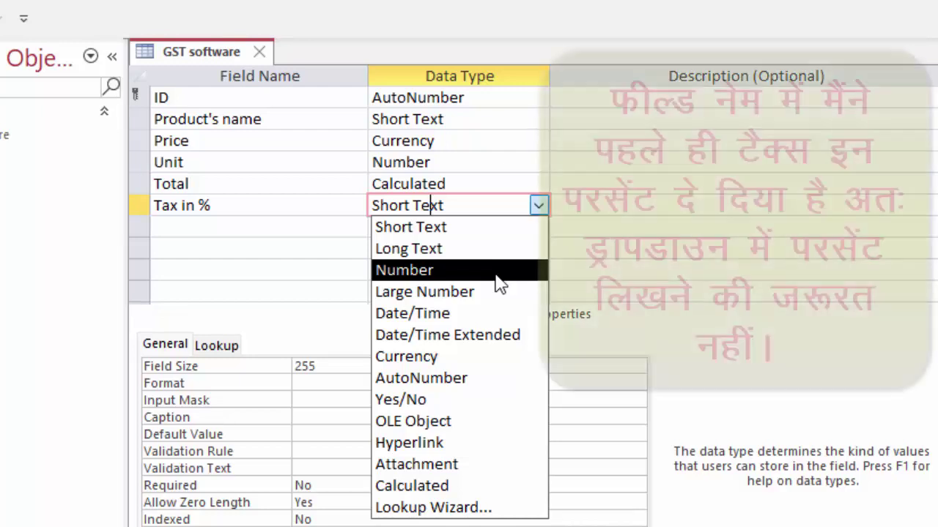
# - Start the Lookup Wizard for Tax in %, choosing to type the values yourself
pyautogui.click(463, 507)
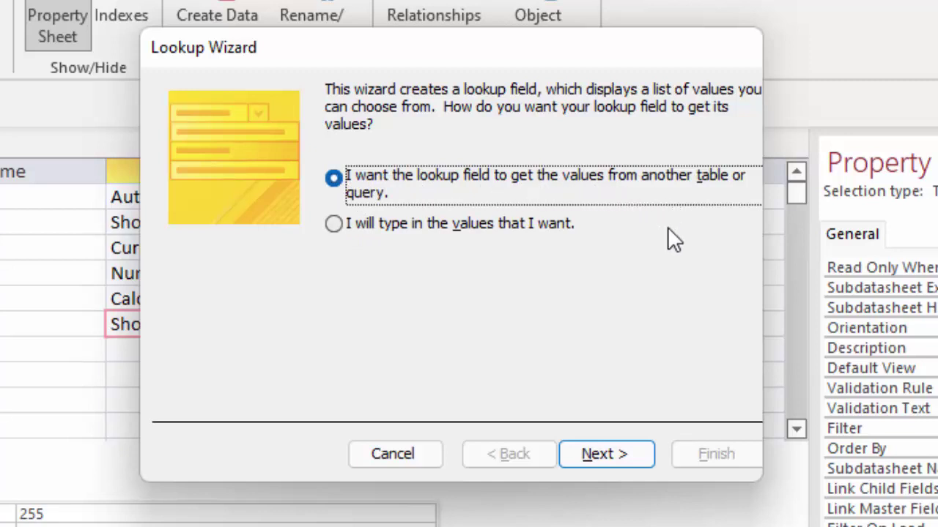
pyautogui.click(516, 233)
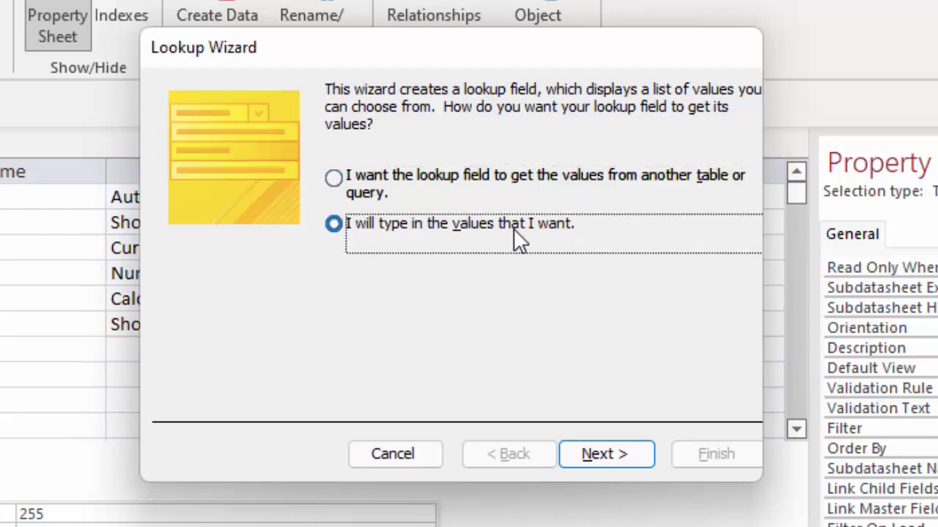
pyautogui.click(598, 456)
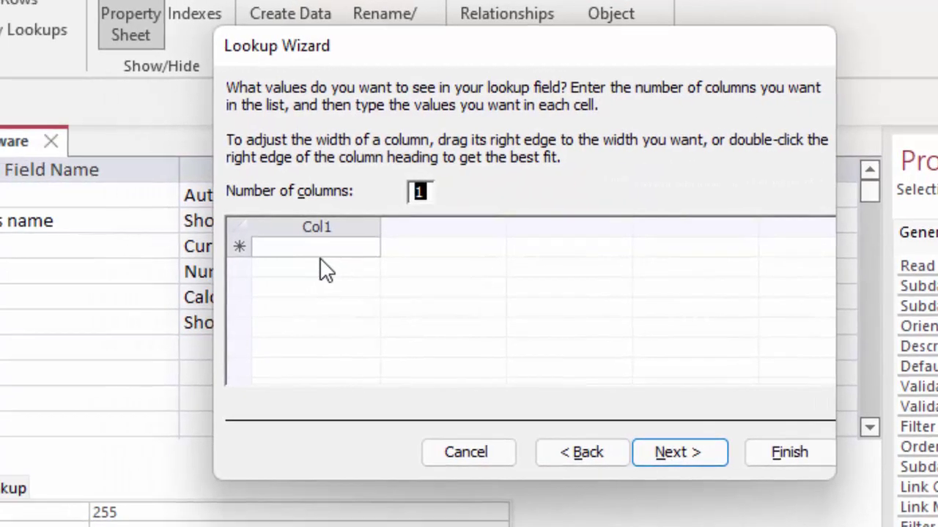
# - Enter lookup values 5%, 10%, 12%, 18%, 21% and 28%, then finish the wizard
pyautogui.click(329, 248)
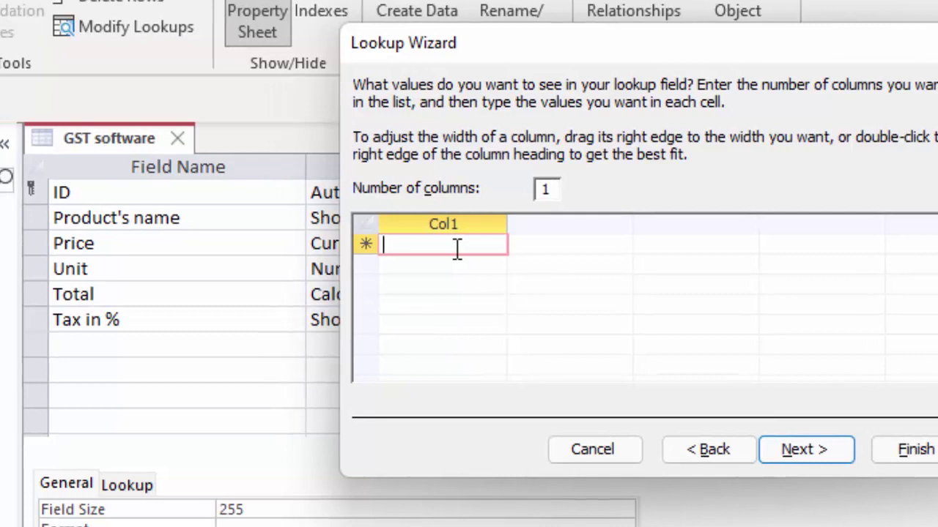
pyautogui.write('5%')
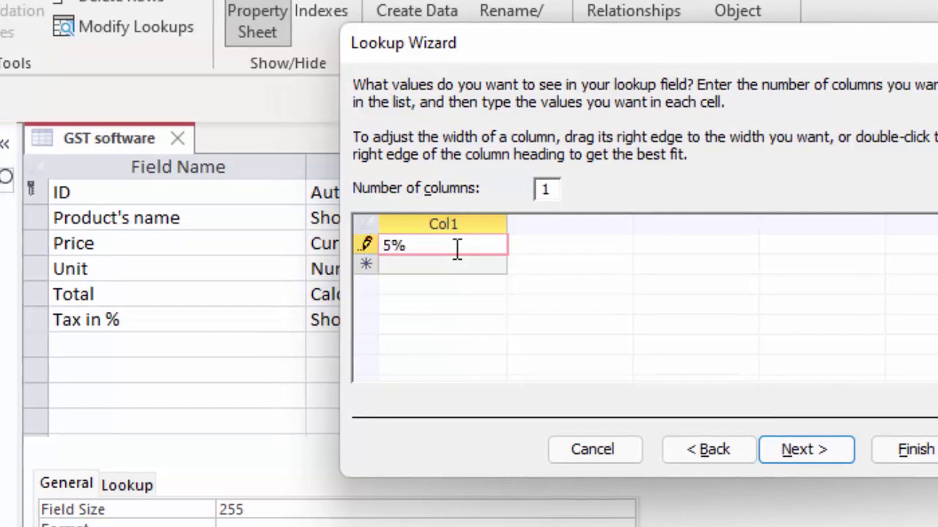
pyautogui.click(456, 265)
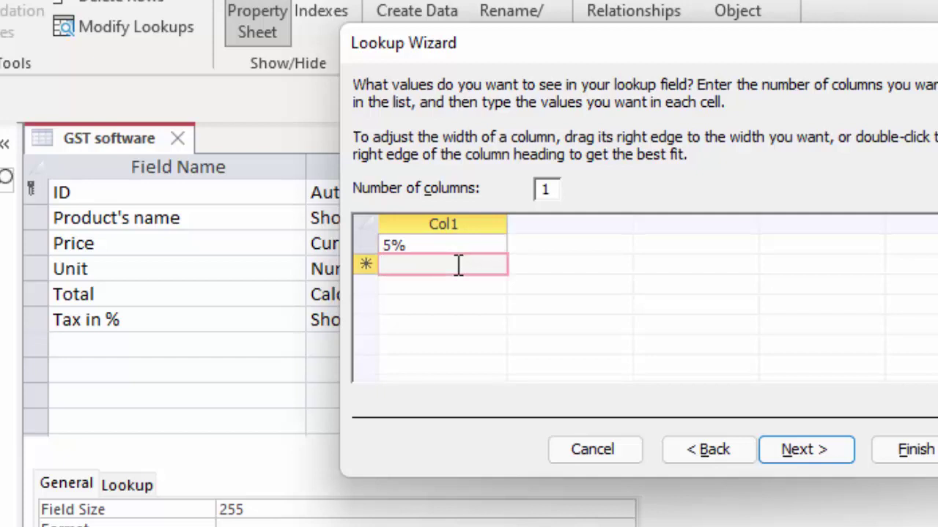
pyautogui.write('10%')
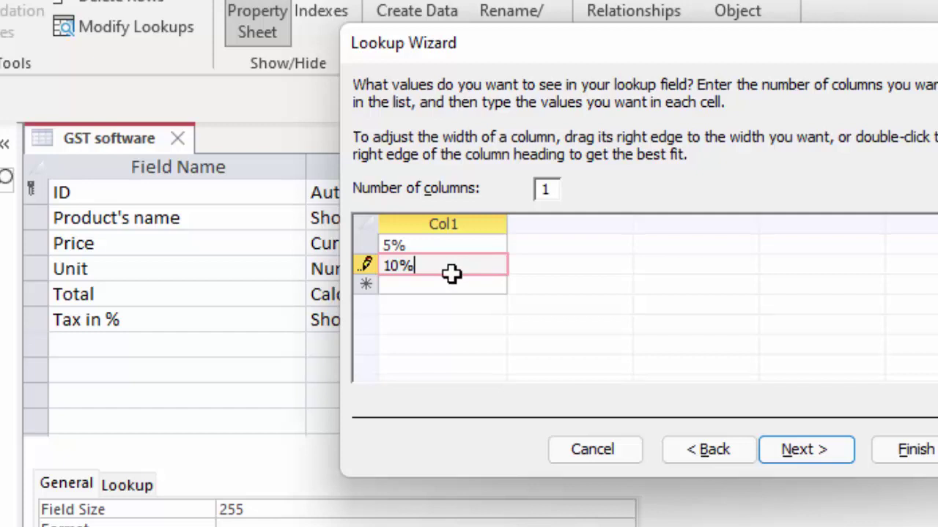
pyautogui.click(453, 287)
pyautogui.write('12')
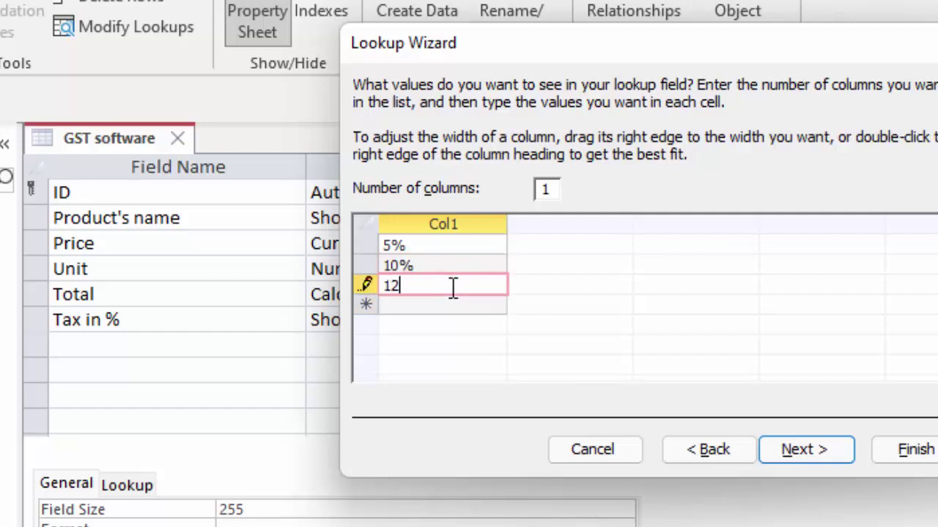
pyautogui.write('%')
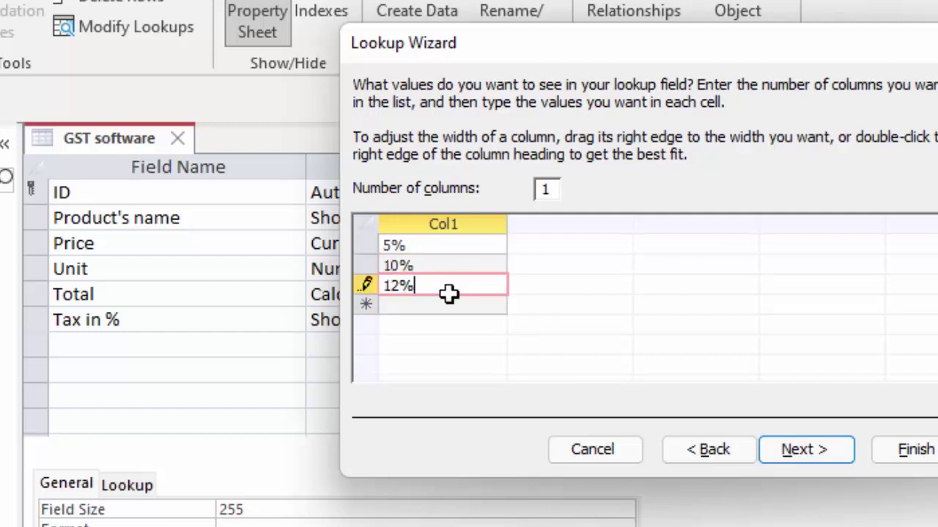
pyautogui.click(453, 306)
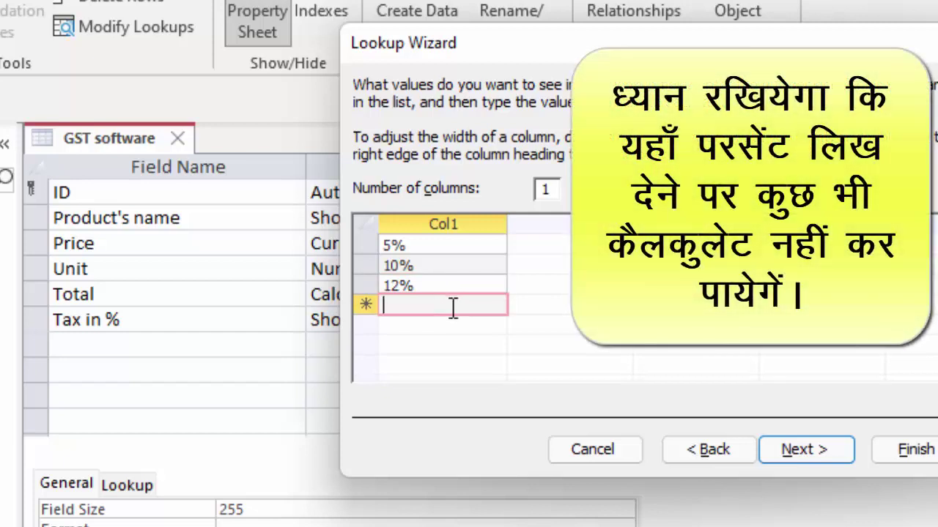
pyautogui.write('18')
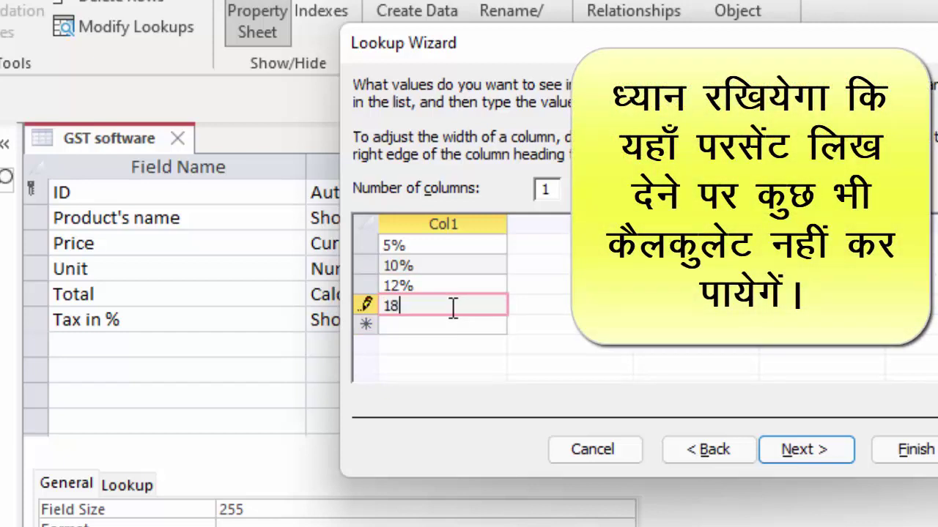
pyautogui.write('%')
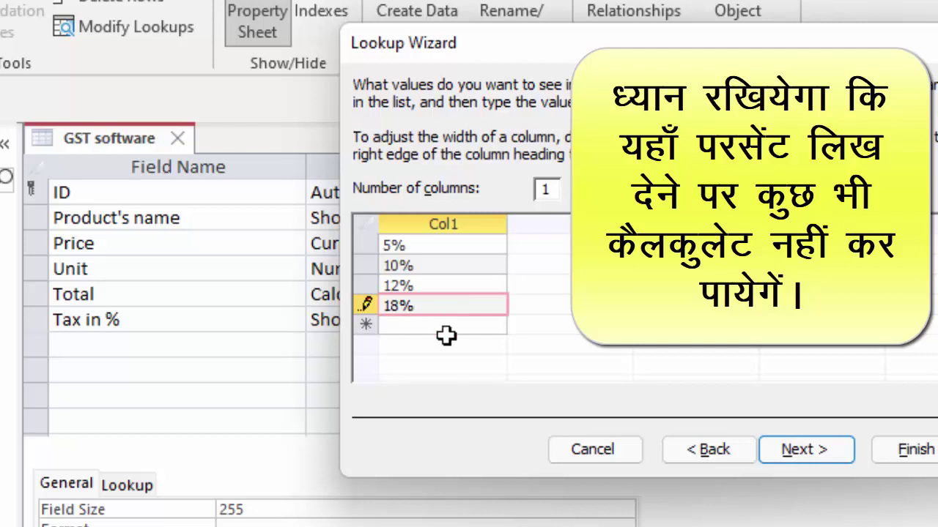
pyautogui.click(452, 324)
pyautogui.write('2')
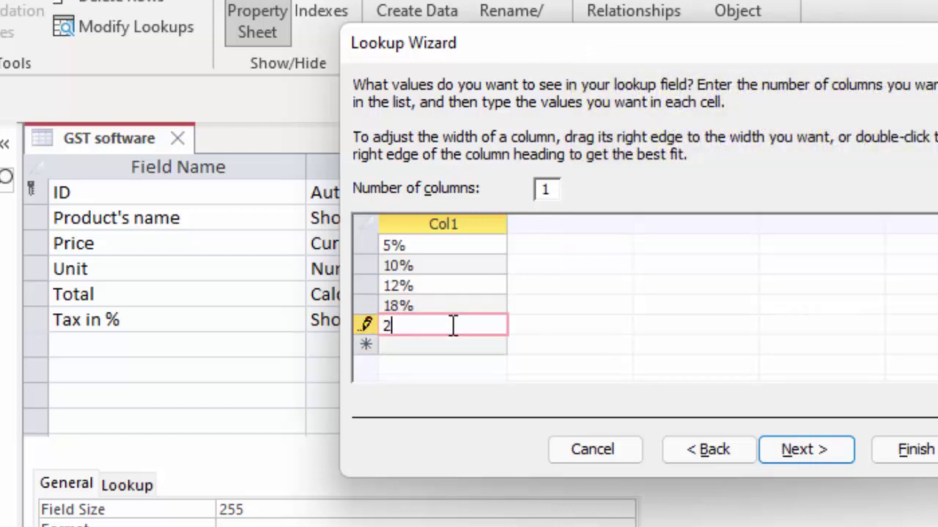
pyautogui.write('1%')
pyautogui.click(448, 345)
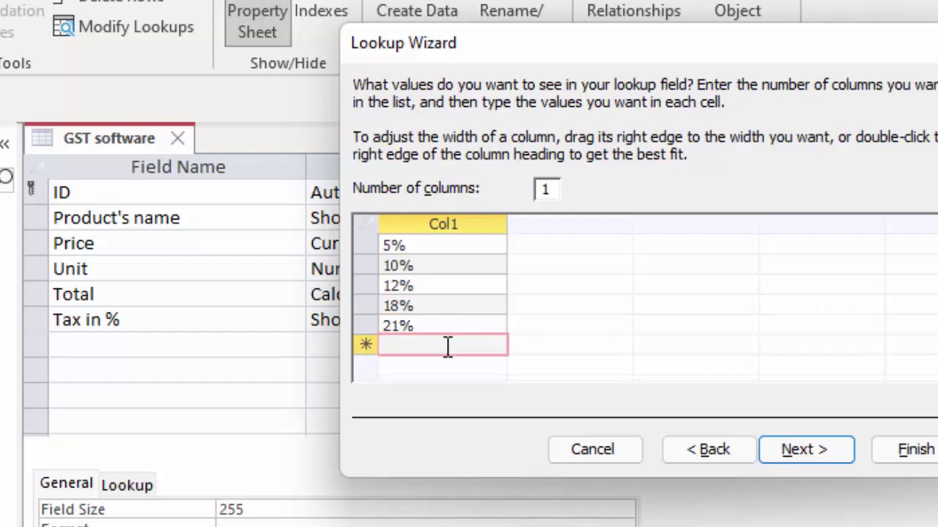
pyautogui.write('28')
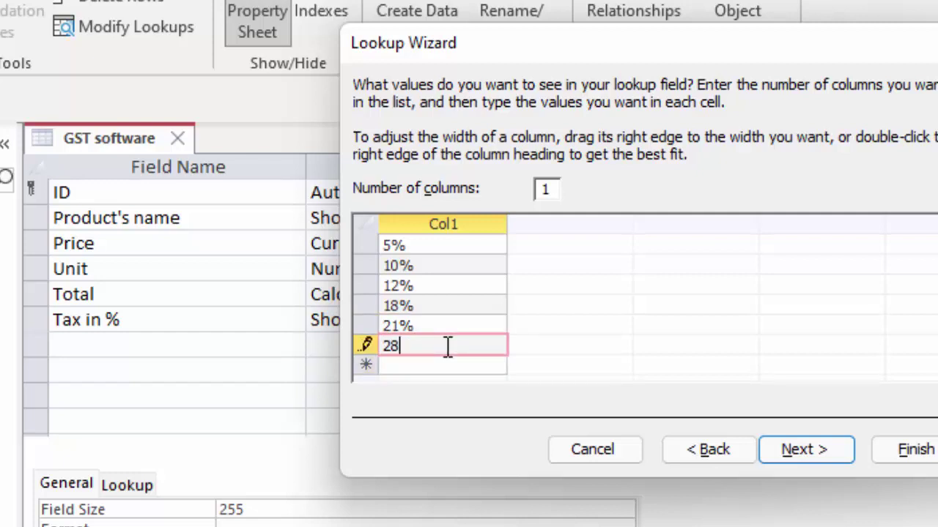
pyautogui.write('%')
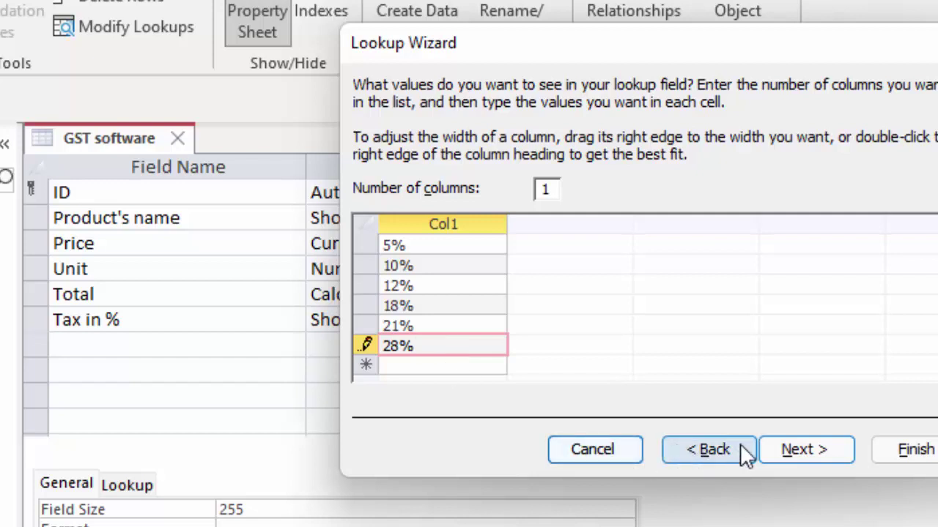
pyautogui.click(779, 454)
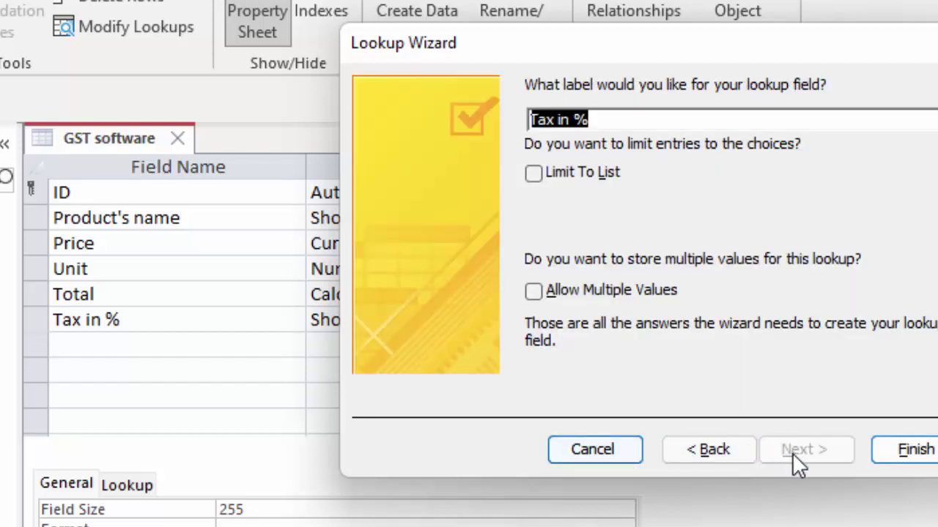
pyautogui.click(893, 446)
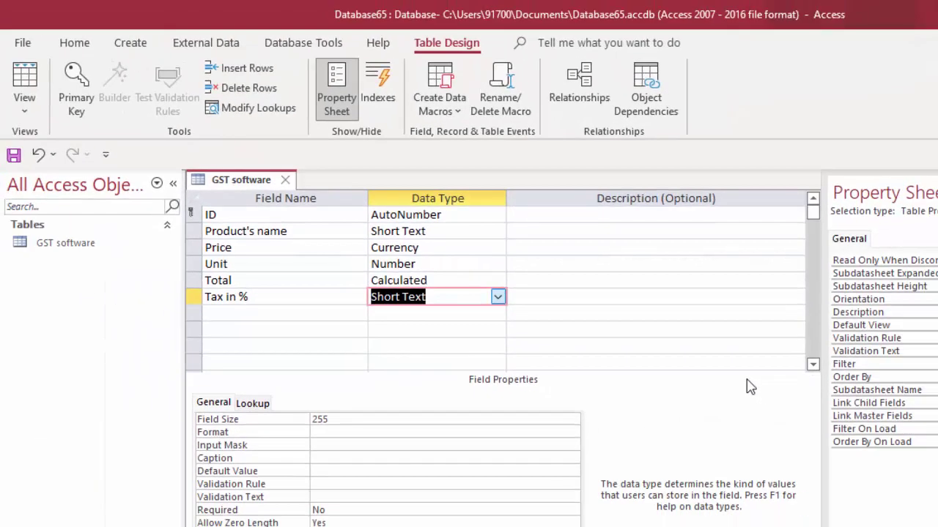
# - Add a Tax Amount field below Tax in % and show its data type list
pyautogui.click(242, 314)
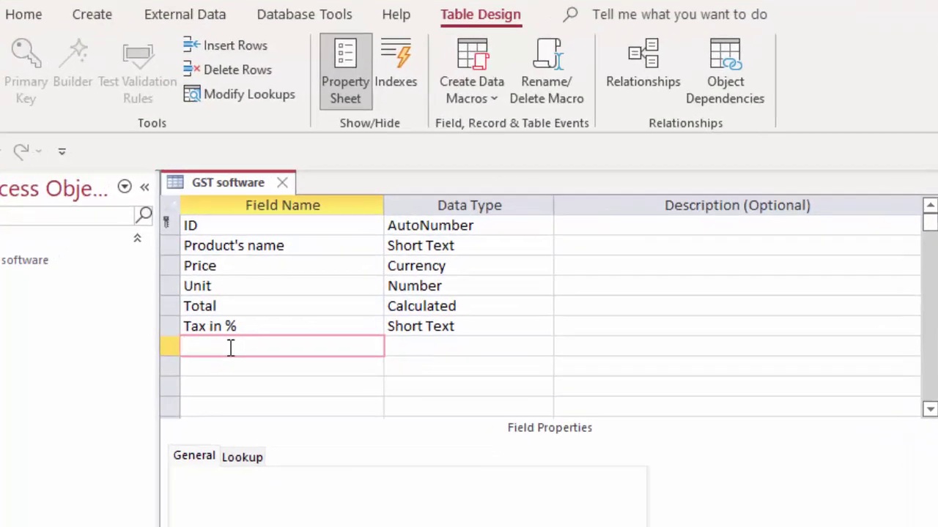
pyautogui.write('Tax ')
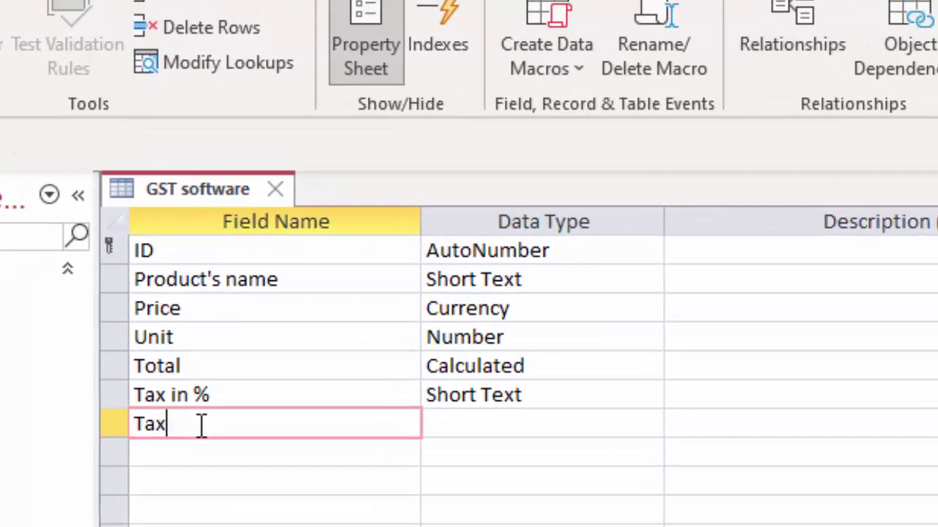
pyautogui.write('Amo')
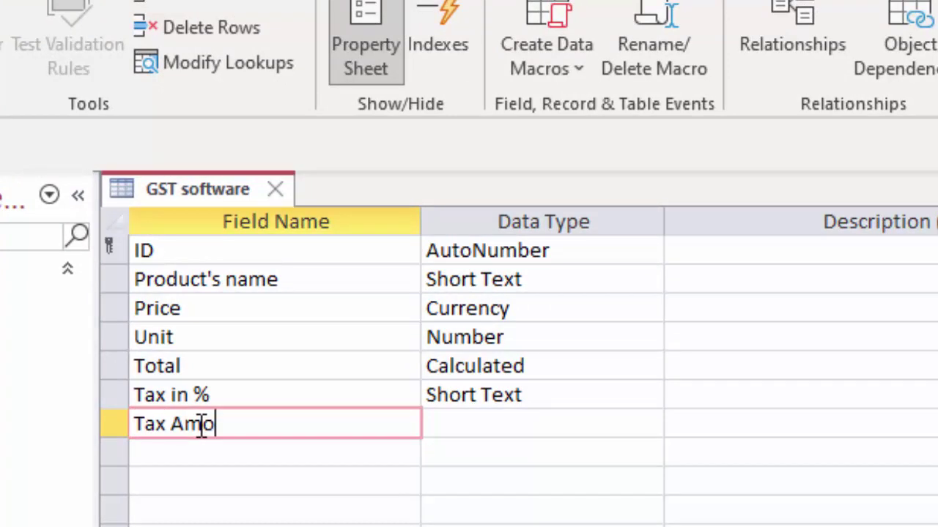
pyautogui.write('unt')
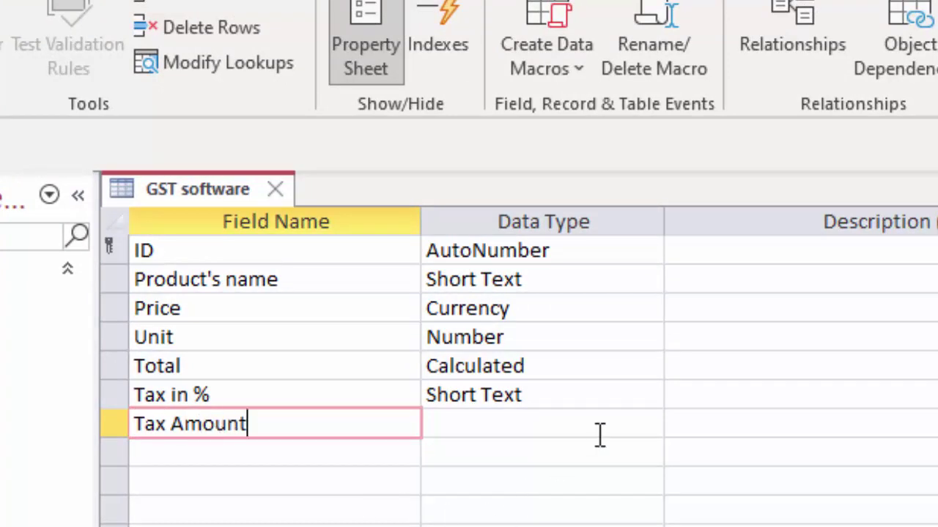
pyautogui.click(631, 423)
pyautogui.click(649, 423)
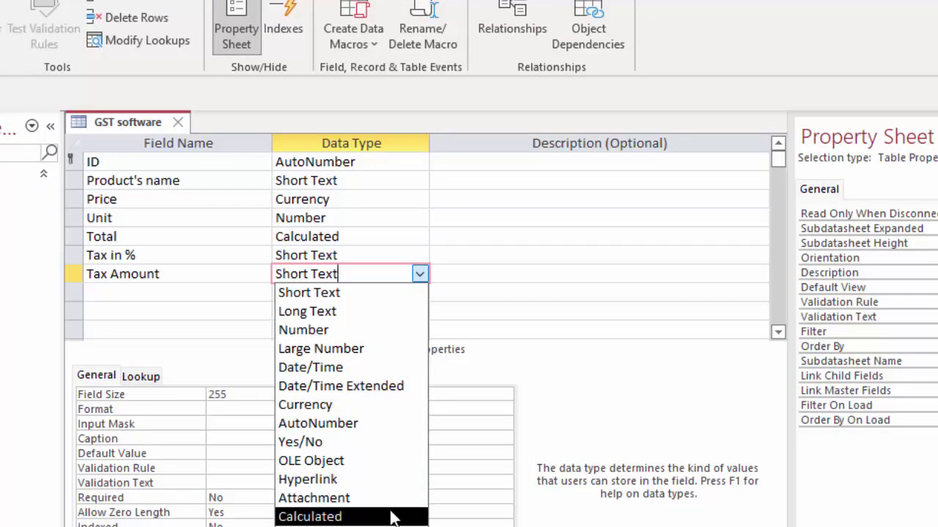
# - Make Tax Amount a Calculated field with the expression [Total]*[Tax in %]
pyautogui.click(393, 518)
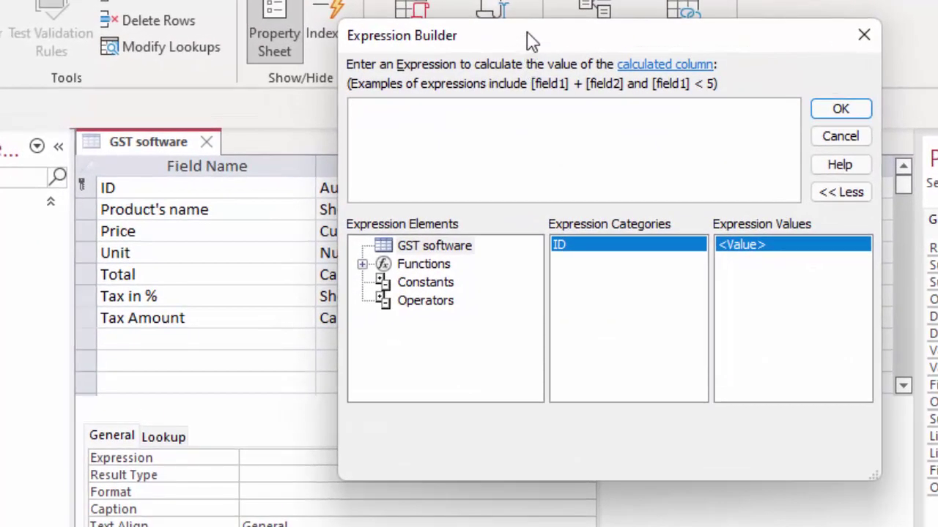
pyautogui.moveTo(532, 40); pyautogui.dragTo(718, 111)
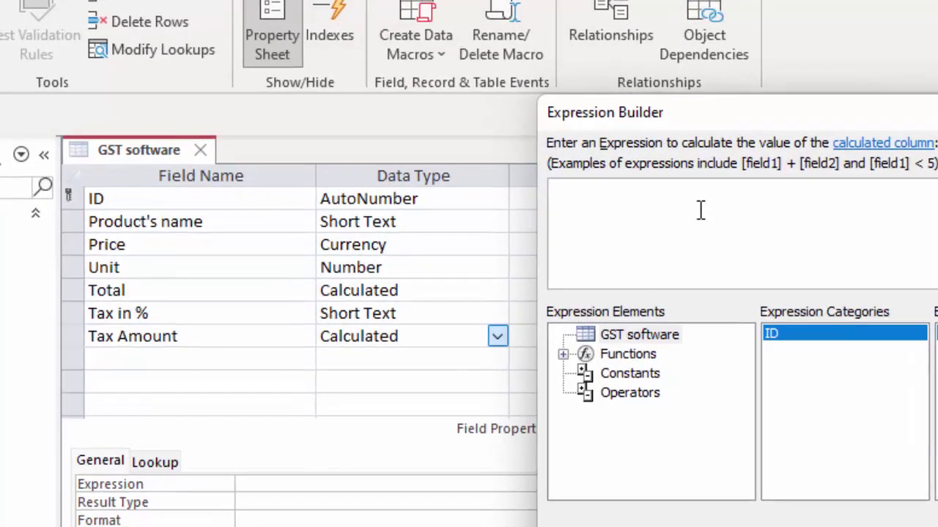
pyautogui.write('[Tot')
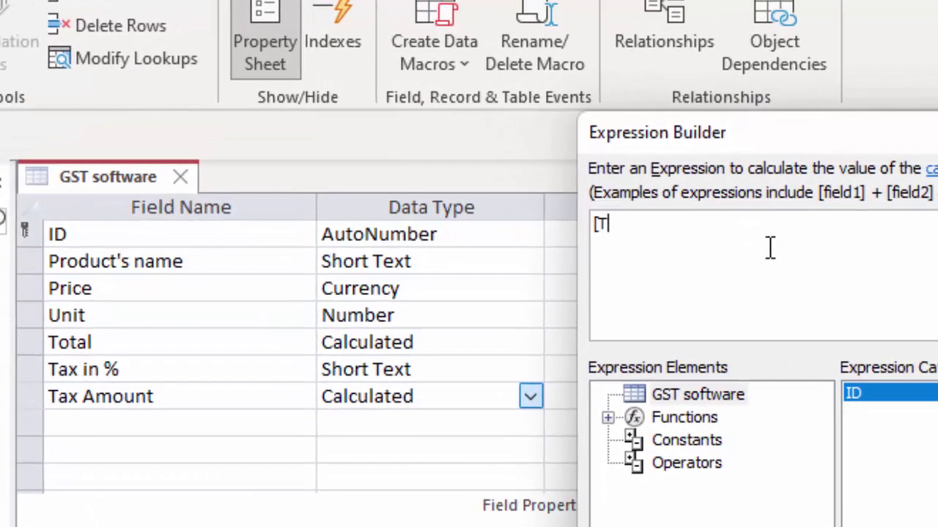
pyautogui.write('a')
pyautogui.write('l]*[T')
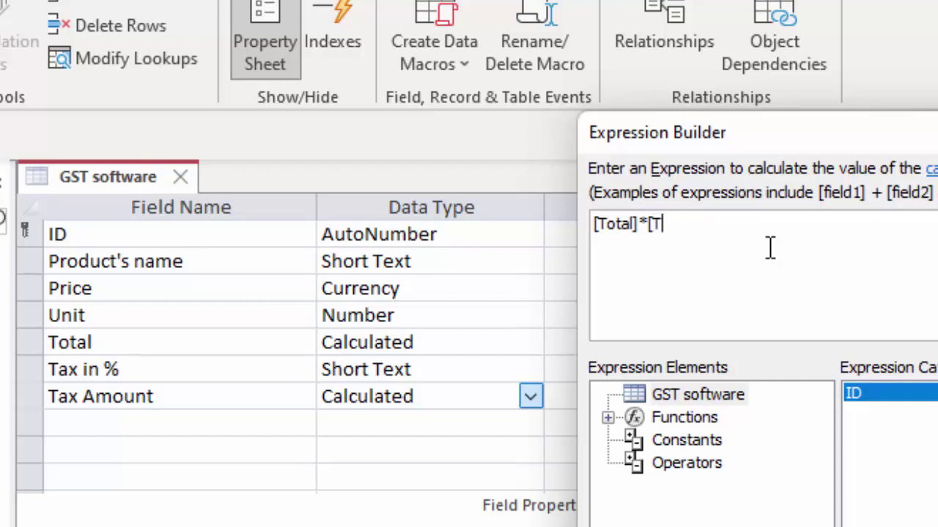
pyautogui.write('ax ')
pyautogui.write('in ')
pyautogui.write('%')
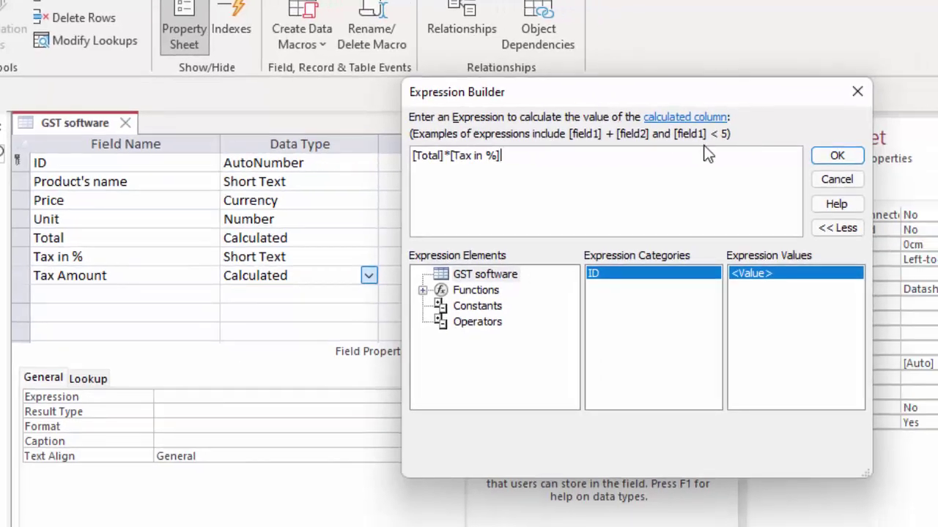
pyautogui.click(838, 158)
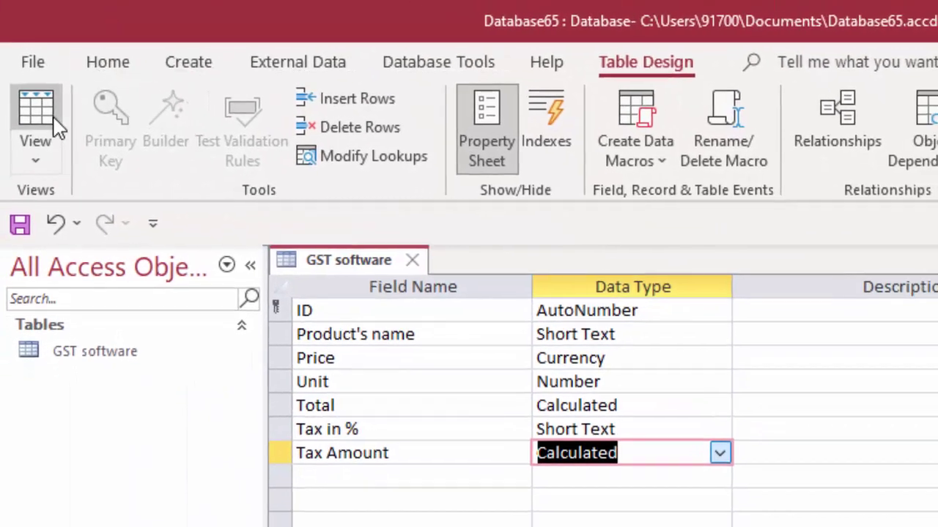
# - Save the table, open it in Datasheet View, and widen the Product's name column
pyautogui.click(37, 125)
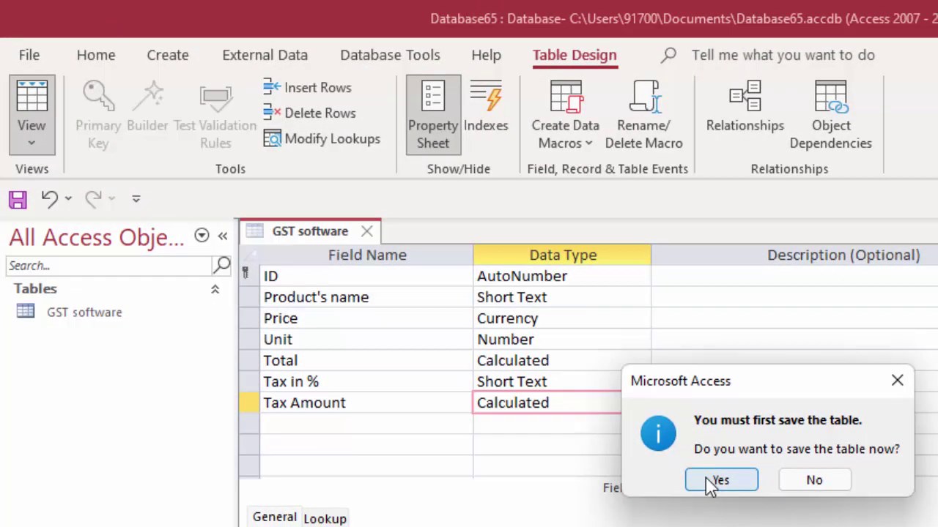
pyautogui.click(714, 480)
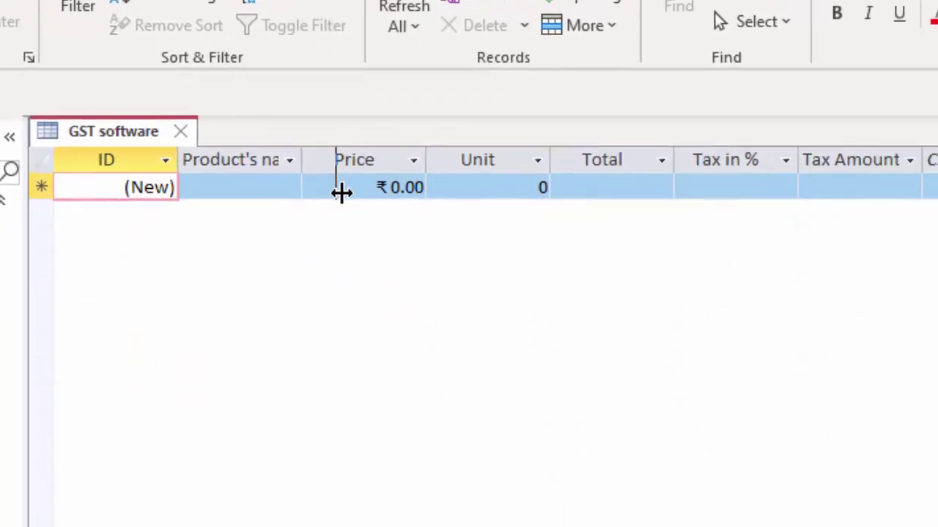
pyautogui.moveTo(393, 213); pyautogui.dragTo(408, 220)
# - Enter a new record: product Sugar, price 45, unit 6
pyautogui.click(368, 226)
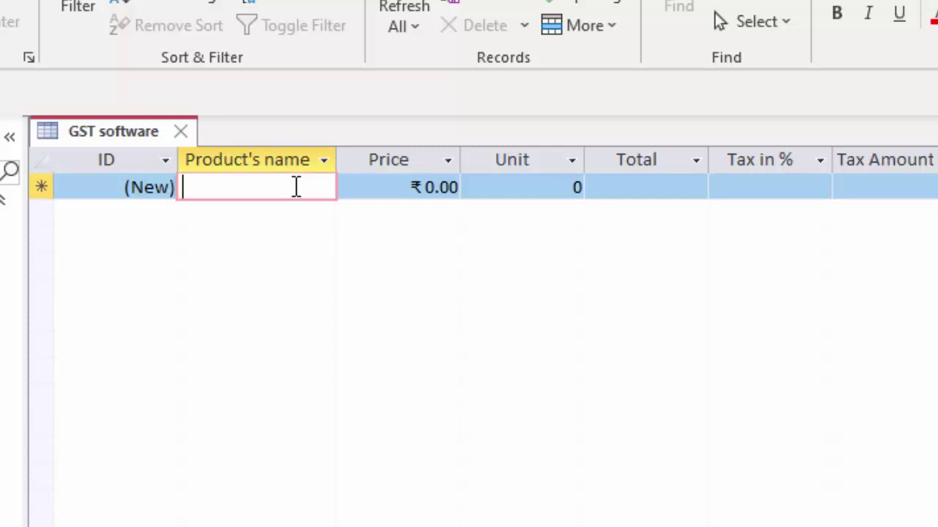
pyautogui.write('Sug')
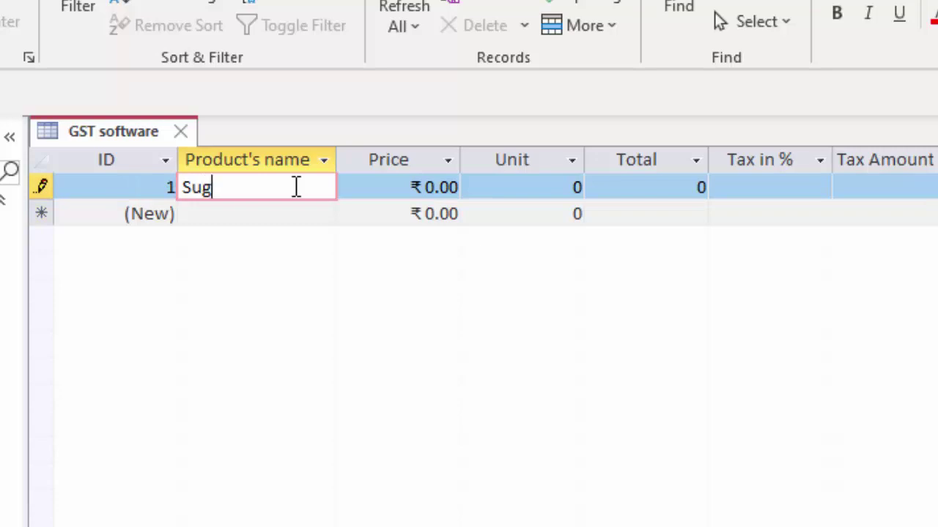
pyautogui.write('ar')
pyautogui.press('Tab')
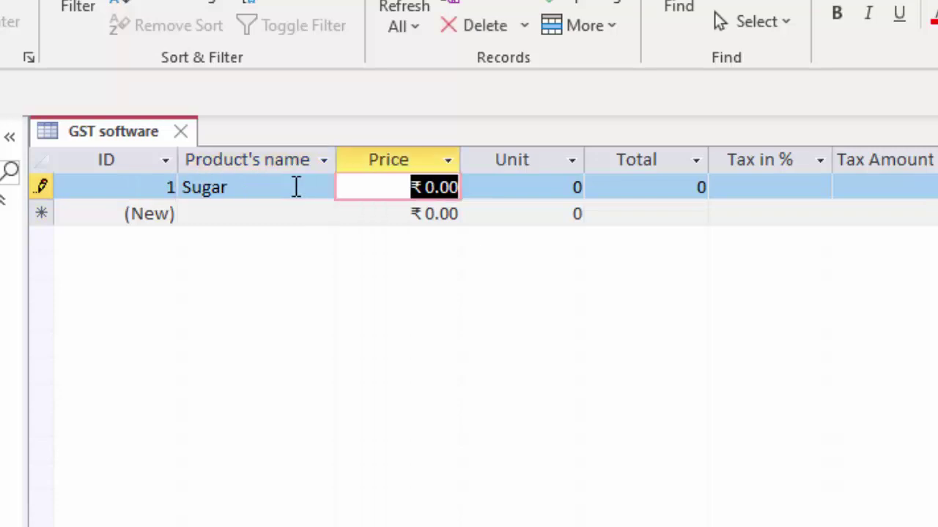
pyautogui.write('45')
pyautogui.press('Tab')
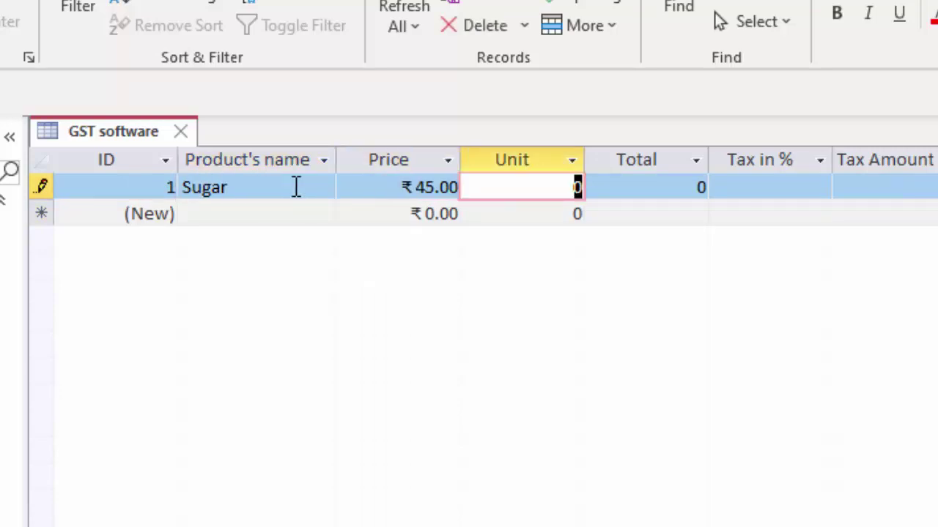
pyautogui.write('6')
pyautogui.press('Tab')
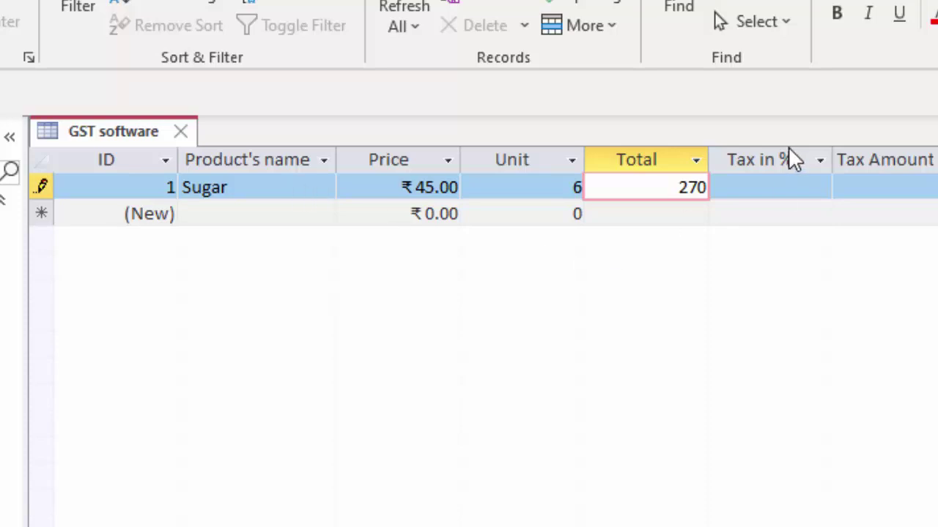
# - Choose the 5% tax rate and inspect the #Type! error in Tax Amount
pyautogui.click(774, 183)
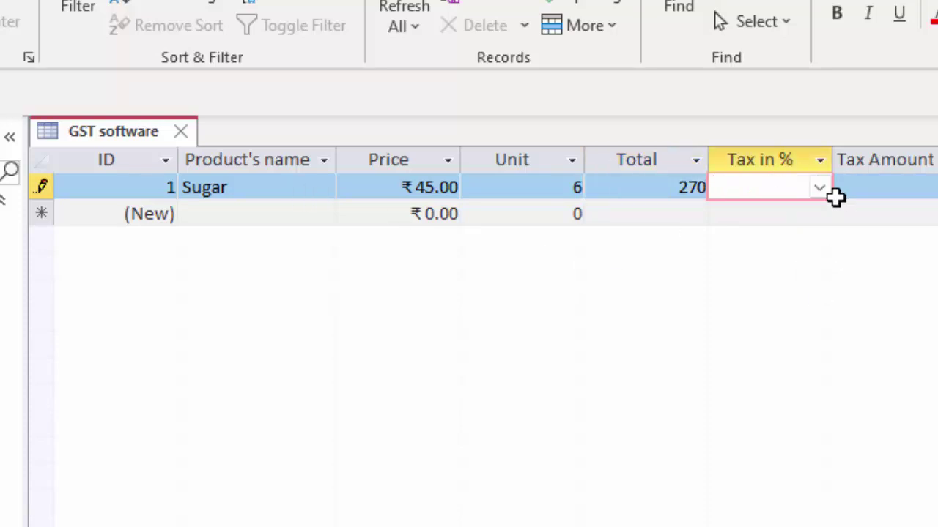
pyautogui.click(818, 189)
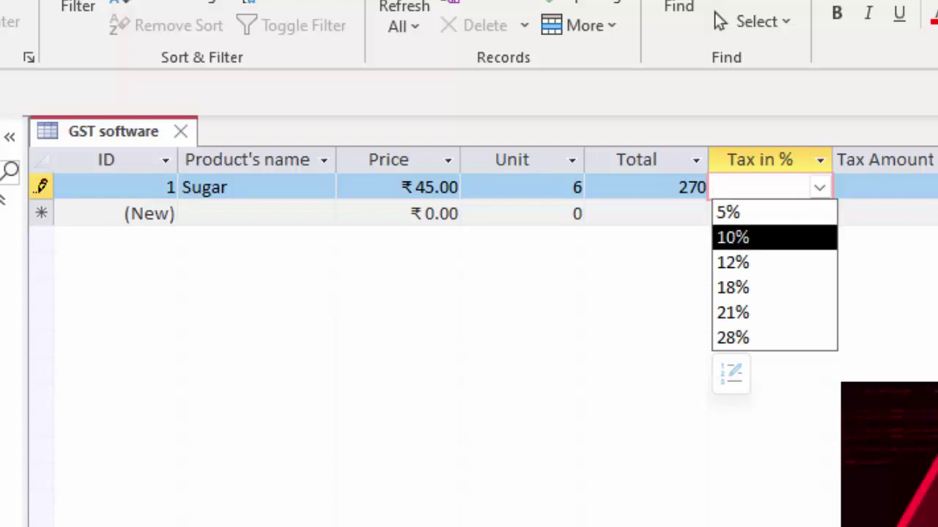
pyautogui.press('Escape')
pyautogui.click(819, 189)
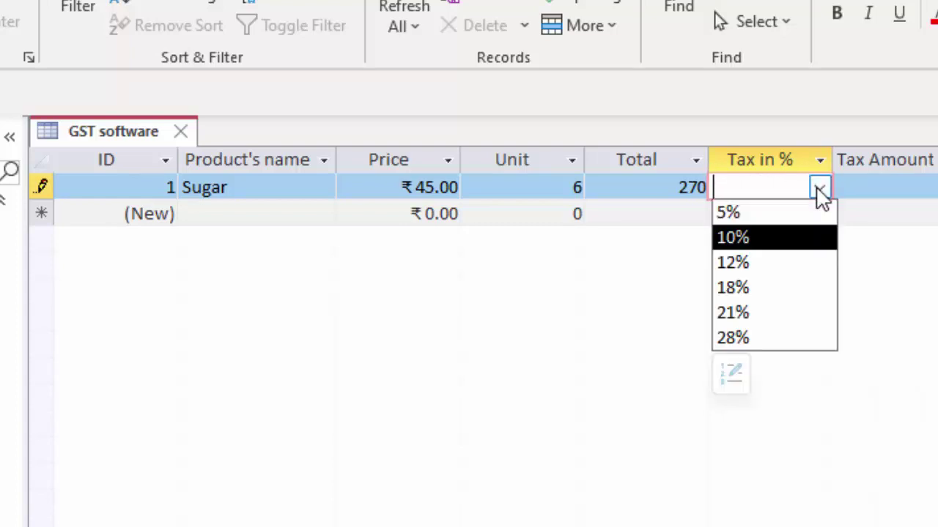
pyautogui.click(778, 214)
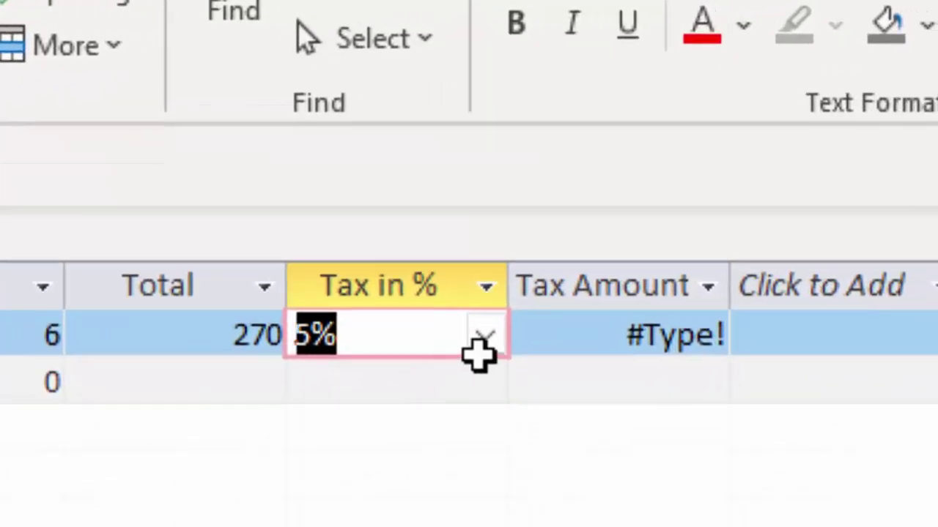
pyautogui.moveTo(622, 342); pyautogui.dragTo(714, 355)
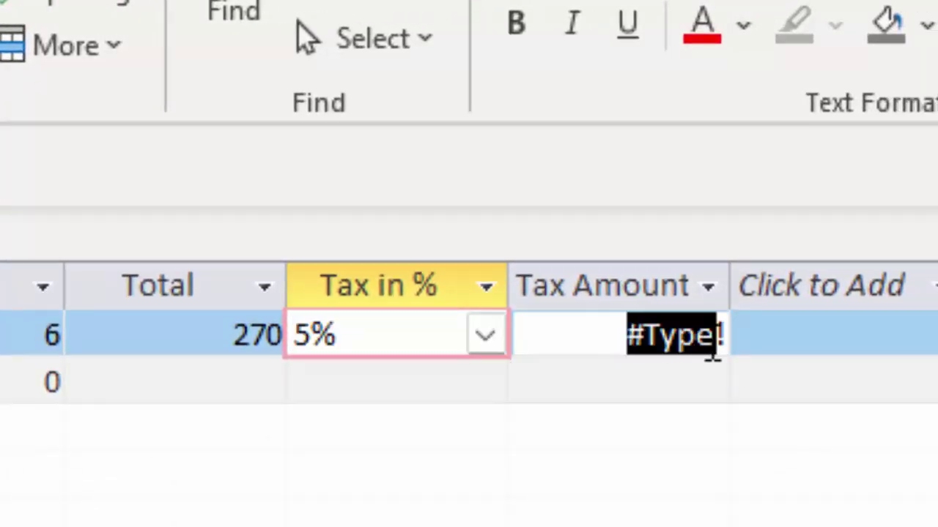
pyautogui.click(729, 347)
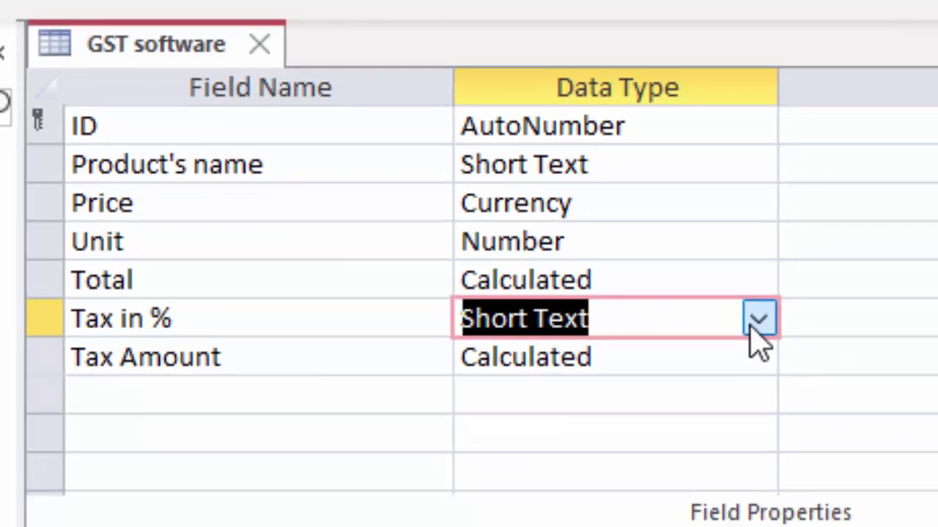
# - Restart the Lookup Wizard for Tax in %, choosing to type the values manually
pyautogui.click(882, 371)
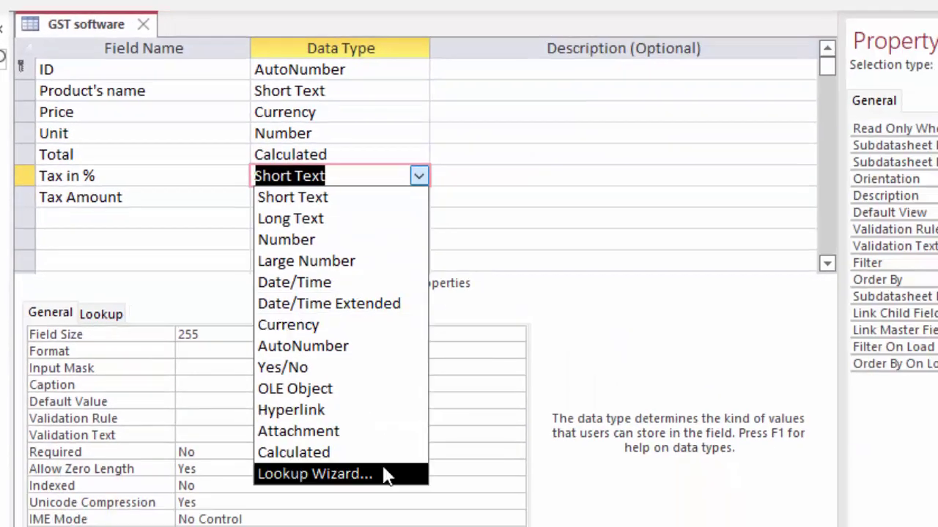
pyautogui.click(387, 473)
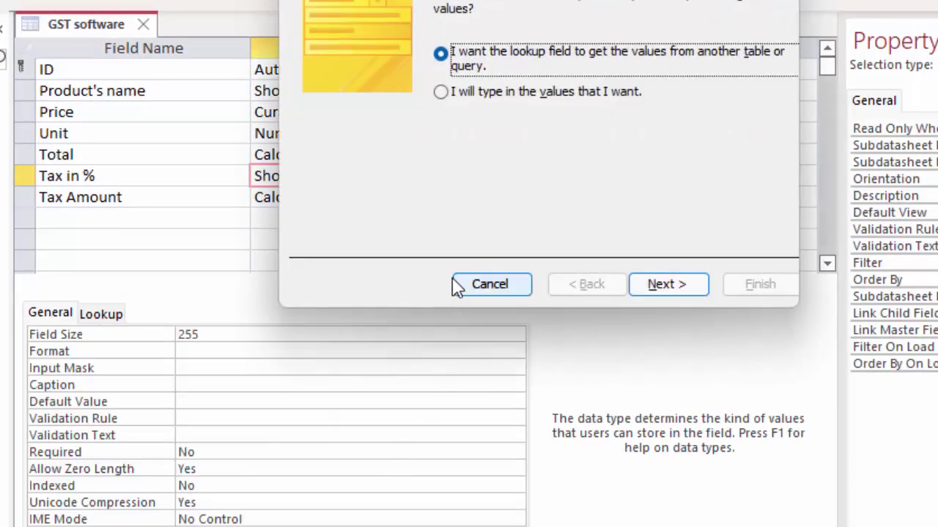
pyautogui.click(480, 95)
pyautogui.click(671, 286)
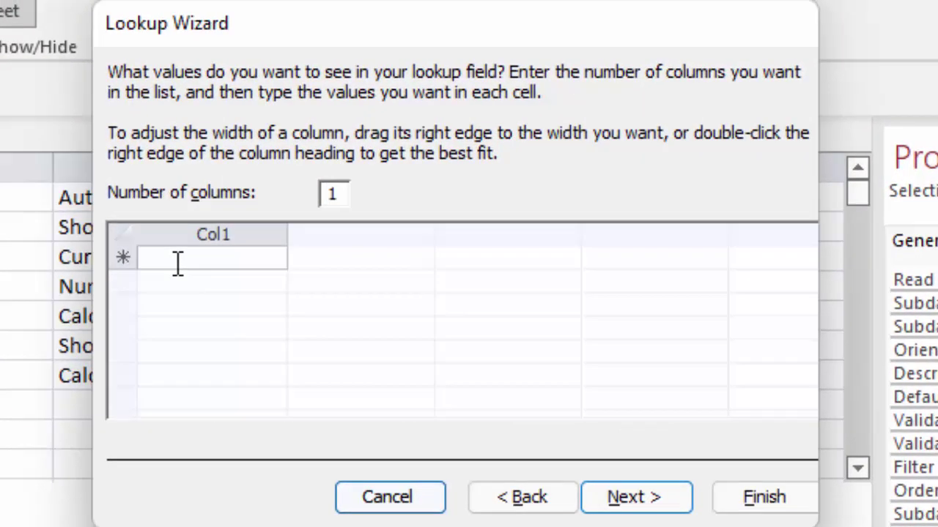
# - Enter 5, 10, 12, 18, 21 and 28 as plain numbers in the Tax in % lookup list
pyautogui.click(331, 125)
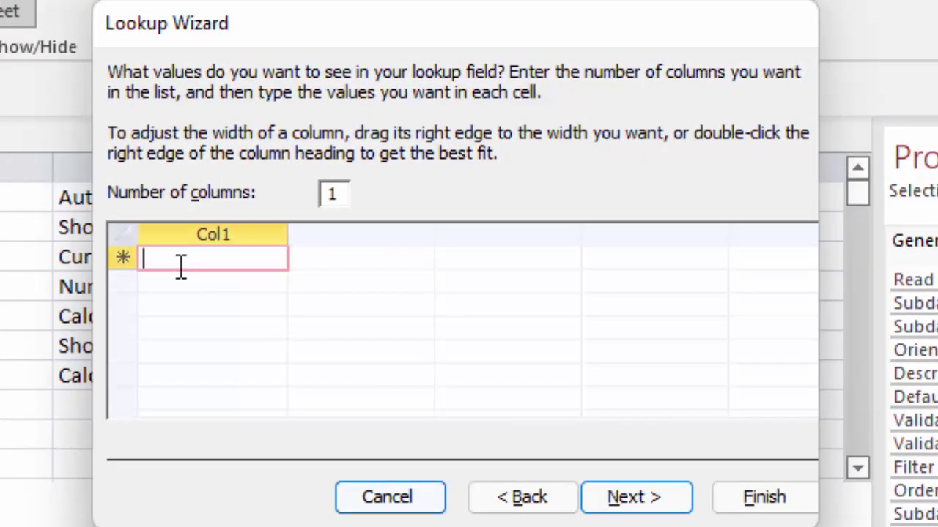
pyautogui.write('5')
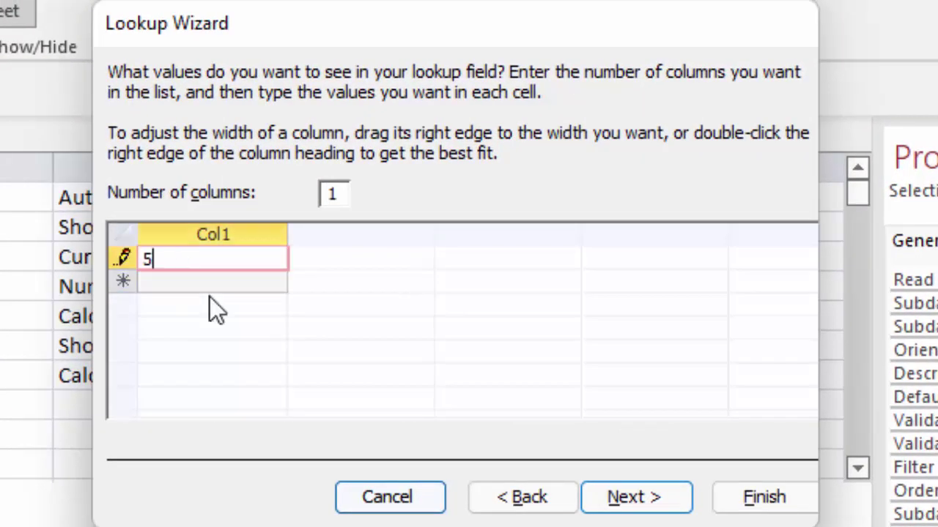
pyautogui.write('%')
pyautogui.press('BackSpace')
pyautogui.press('Return')
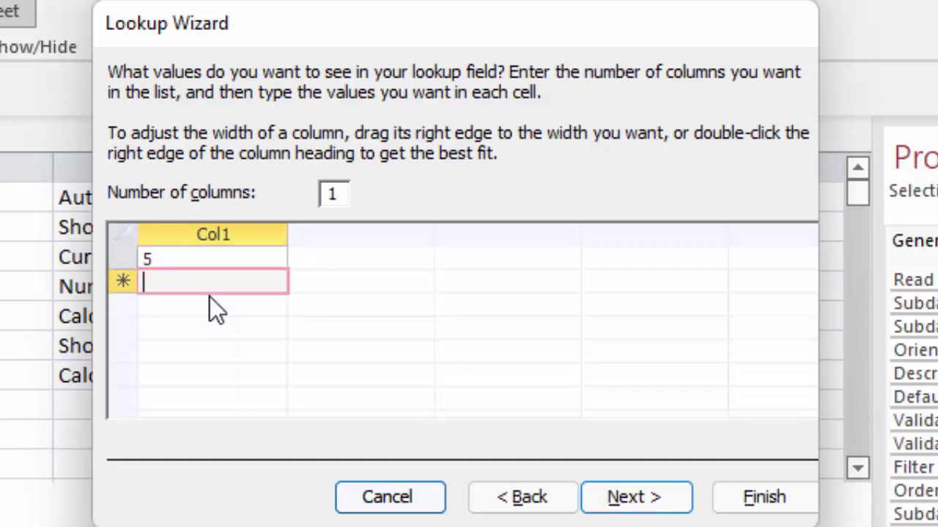
pyautogui.write('10')
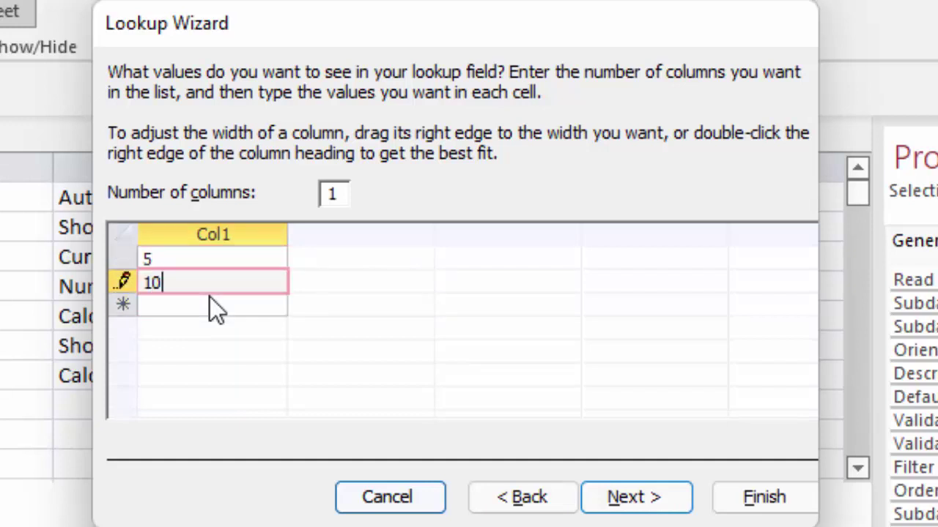
pyautogui.press('BackSpace')
pyautogui.press('BackSpace')
pyautogui.write('10')
pyautogui.press('Return')
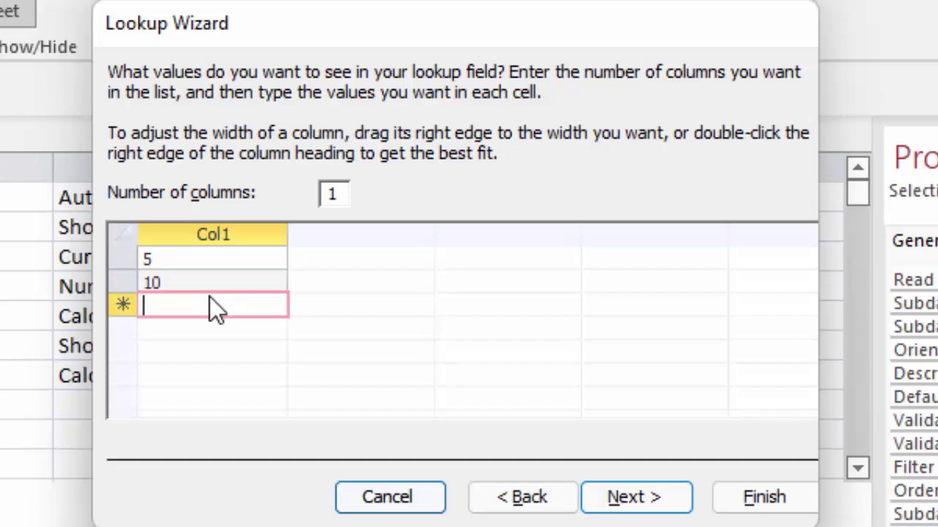
pyautogui.write('12')
pyautogui.press('Return')
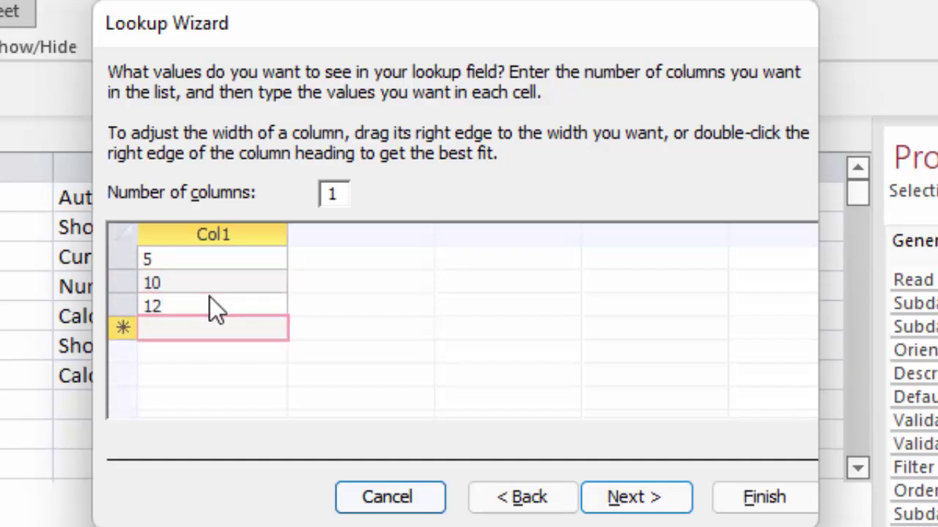
pyautogui.write('1')
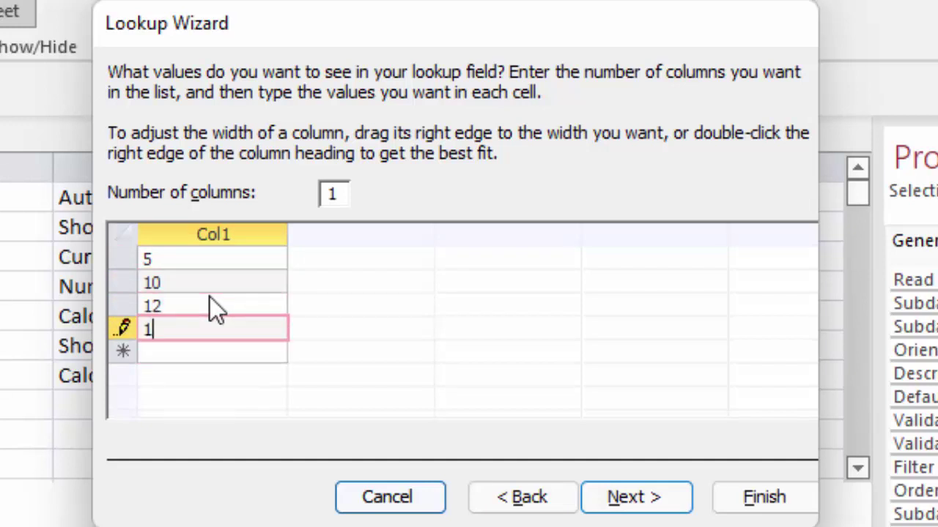
pyautogui.write('8')
pyautogui.press('Return')
pyautogui.write('21')
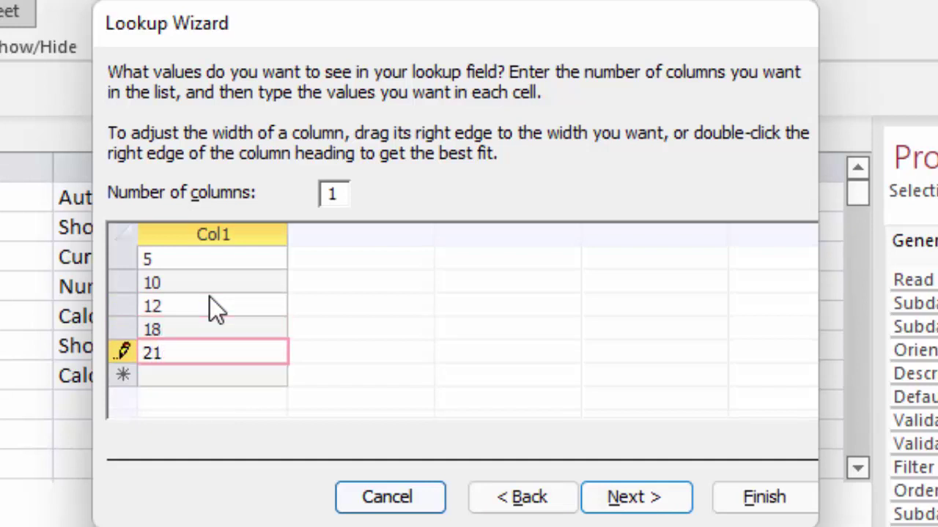
pyautogui.press('Return')
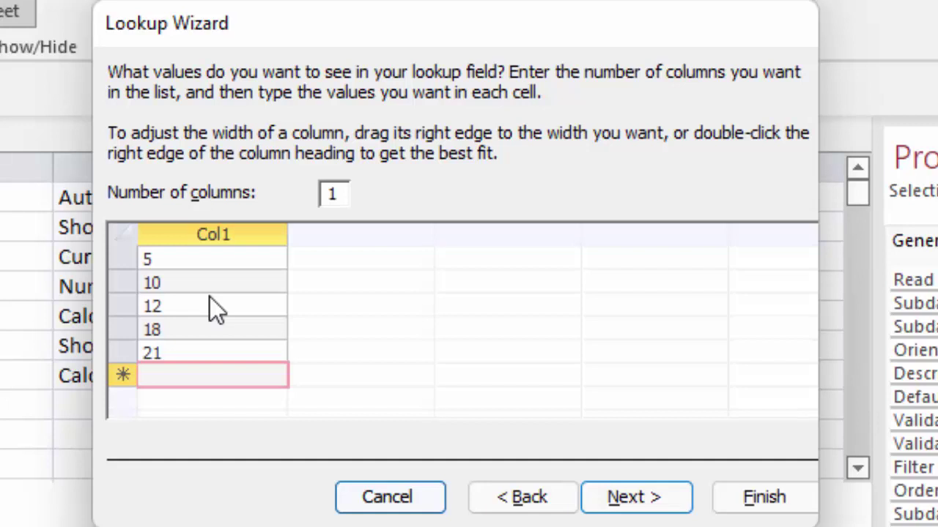
pyautogui.write('28')
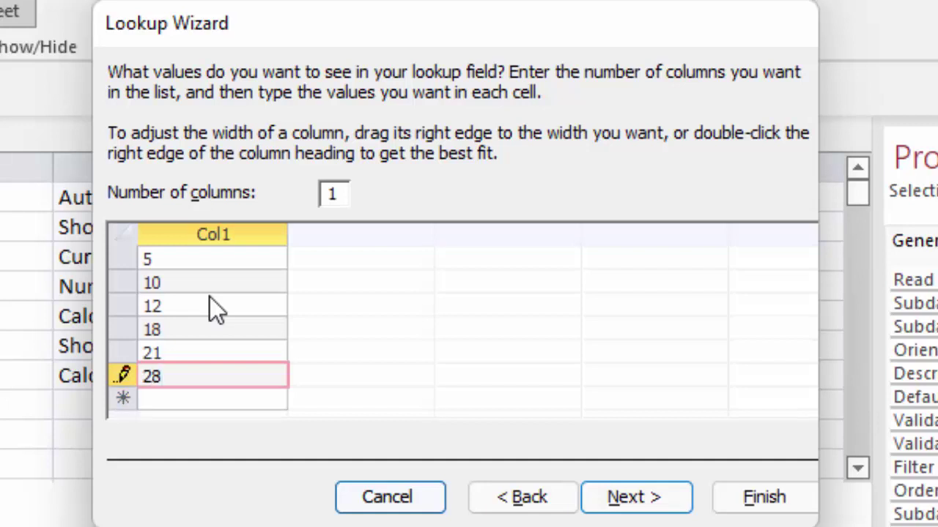
# - Finish the Tax in % lookup and save the table, returning to Datasheet view with Sugar's Tax Amount at 1350
pyautogui.click(613, 509)
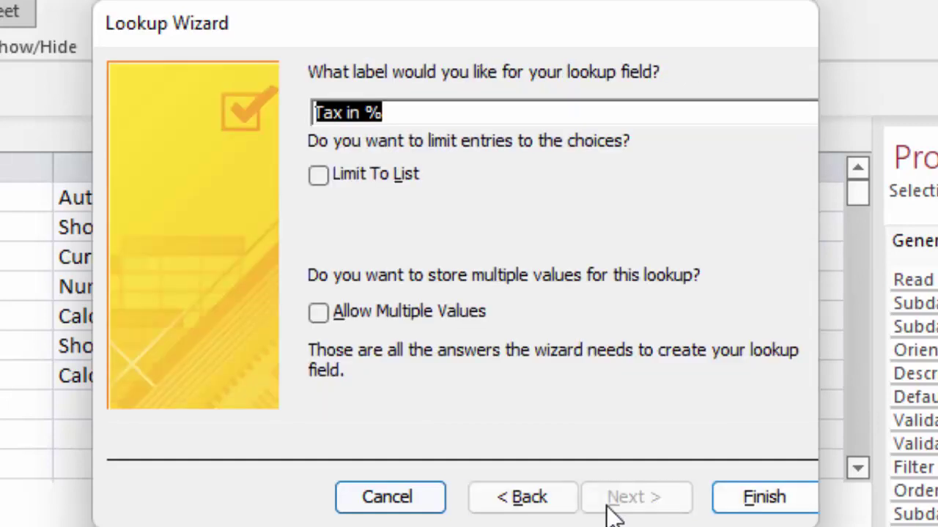
pyautogui.click(779, 513)
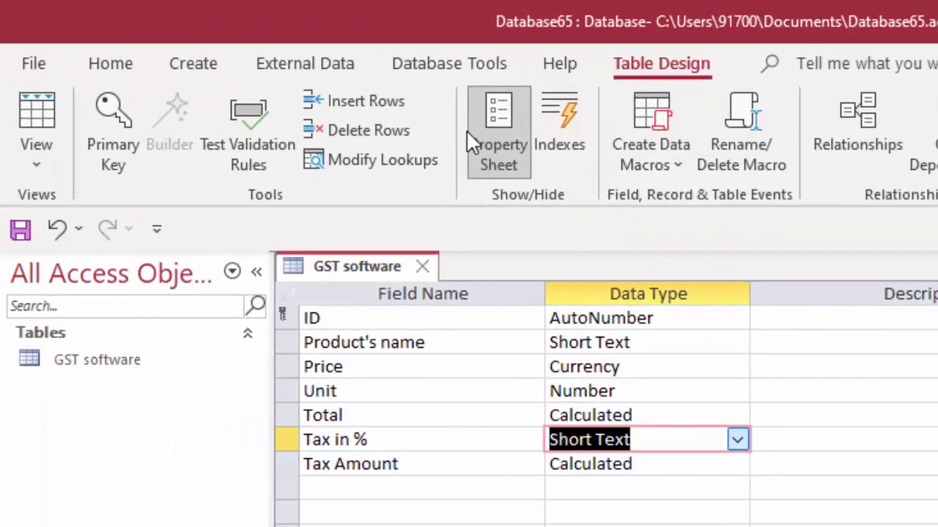
pyautogui.click(29, 117)
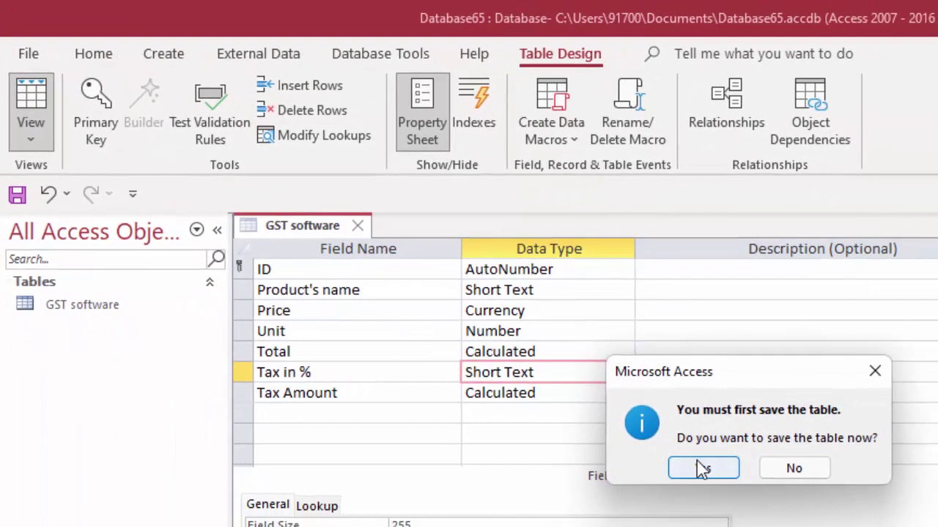
pyautogui.click(758, 505)
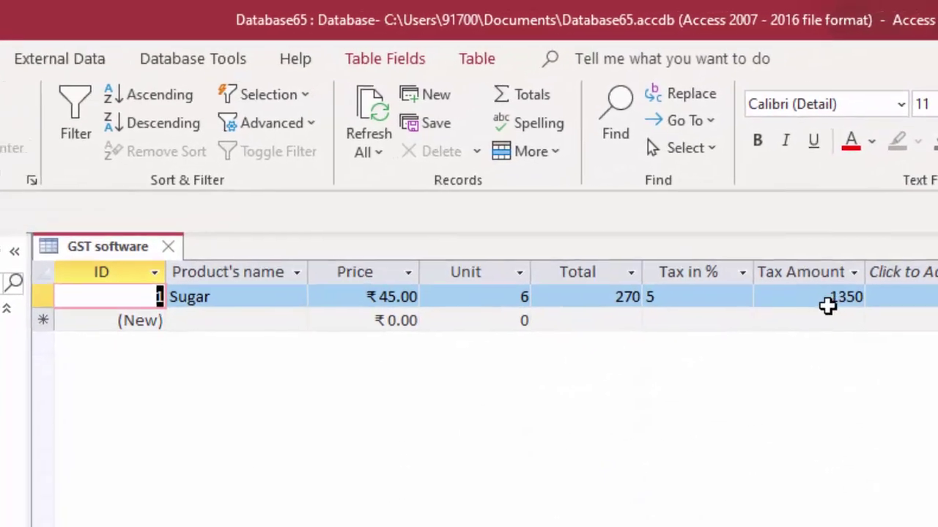
# - Widen the Tax in % column and pick 12 as Sugar's tax rate, giving a Tax Amount of 3240
pyautogui.moveTo(746, 280); pyautogui.dragTo(777, 293)
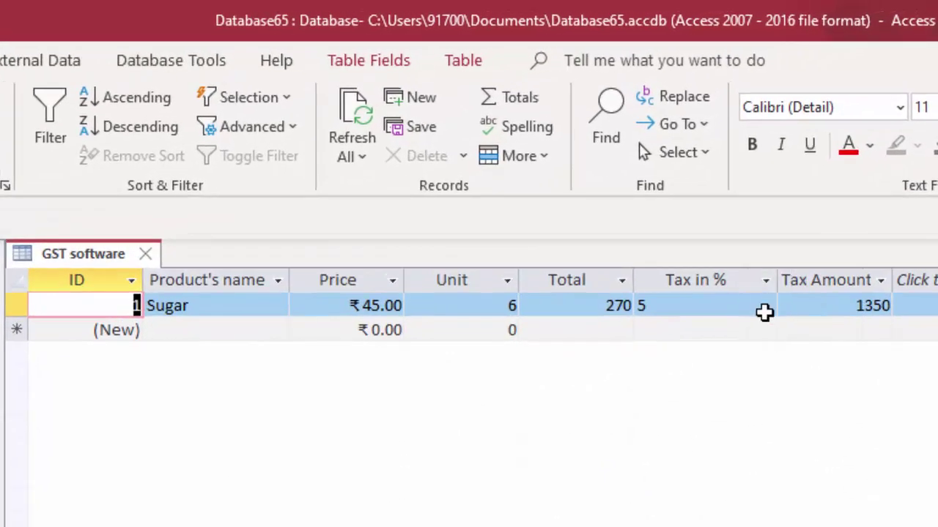
pyautogui.click(702, 311)
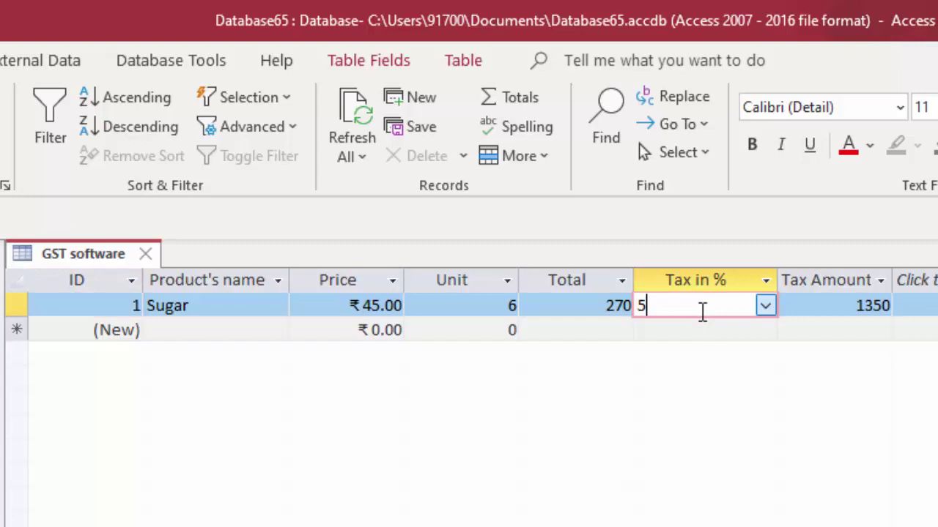
pyautogui.click(763, 311)
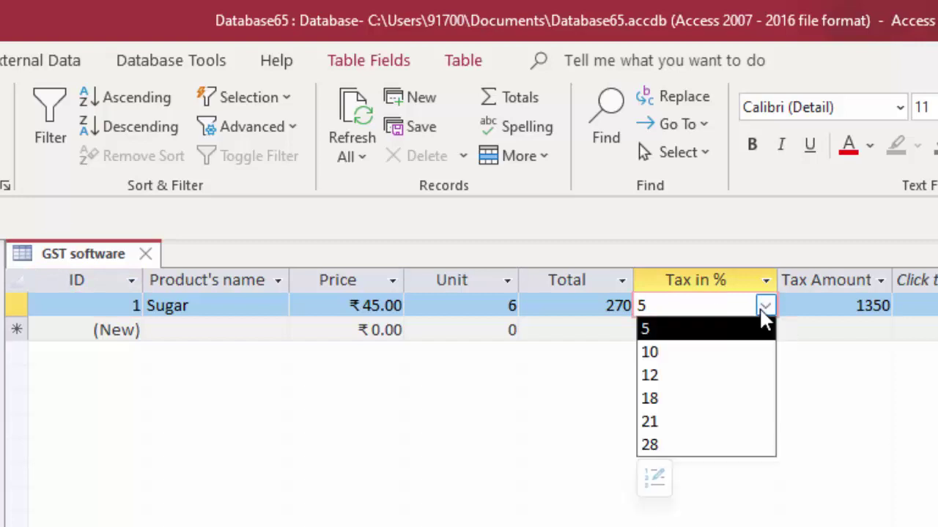
pyautogui.click(713, 446)
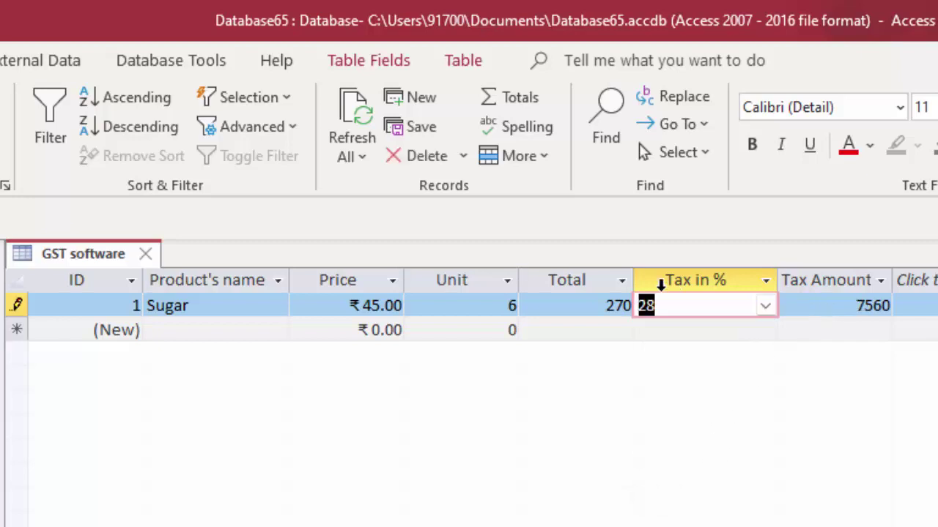
pyautogui.click(764, 308)
pyautogui.click(685, 354)
pyautogui.click(764, 309)
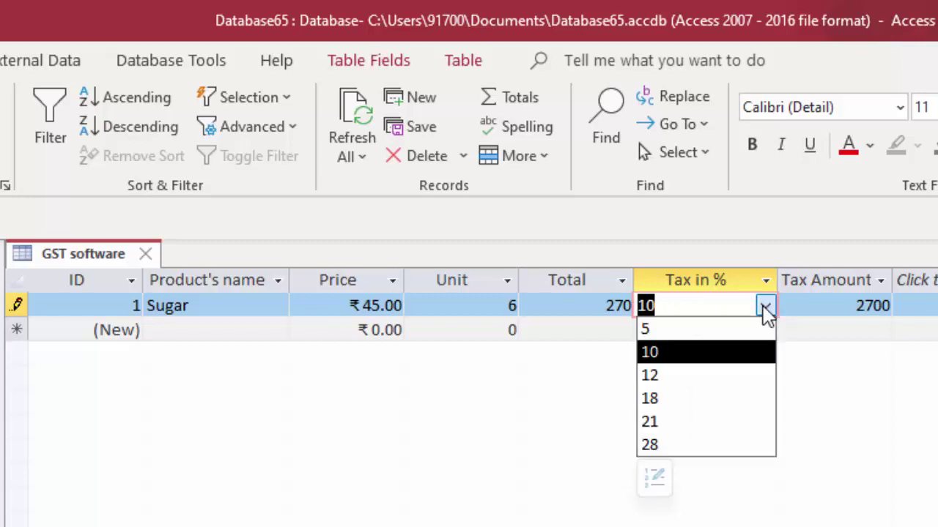
pyautogui.click(704, 378)
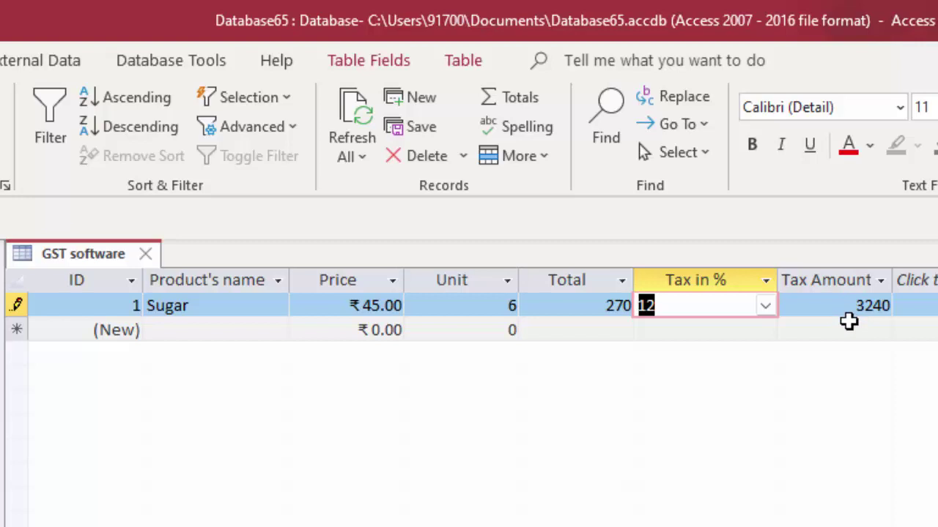
pyautogui.click(254, 331)
pyautogui.write('r')
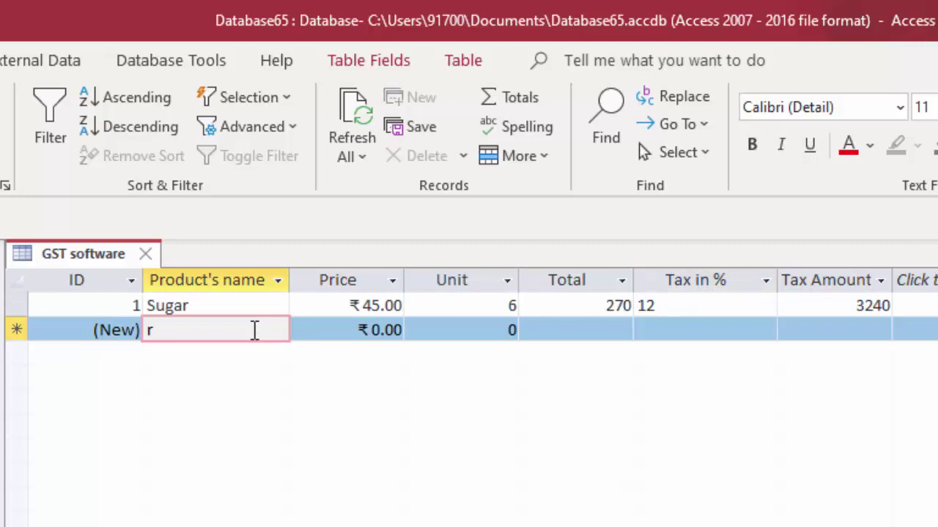
# - Enter a new Rice record priced ₹30.00 with 100 units
pyautogui.write('iC')
pyautogui.press('BackSpace')
pyautogui.press('BackSpace')
pyautogui.press('BackSpace')
pyautogui.write('Rice')
pyautogui.press('Tab')
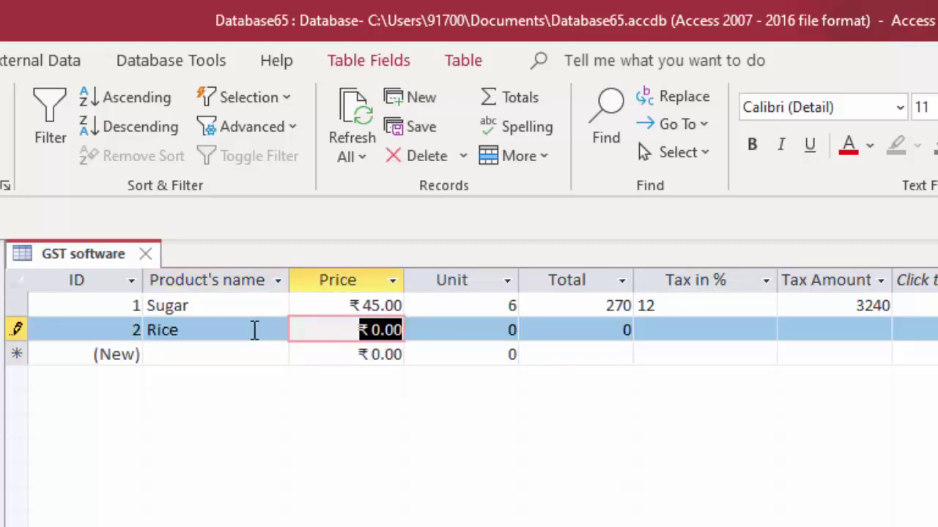
pyautogui.write('30')
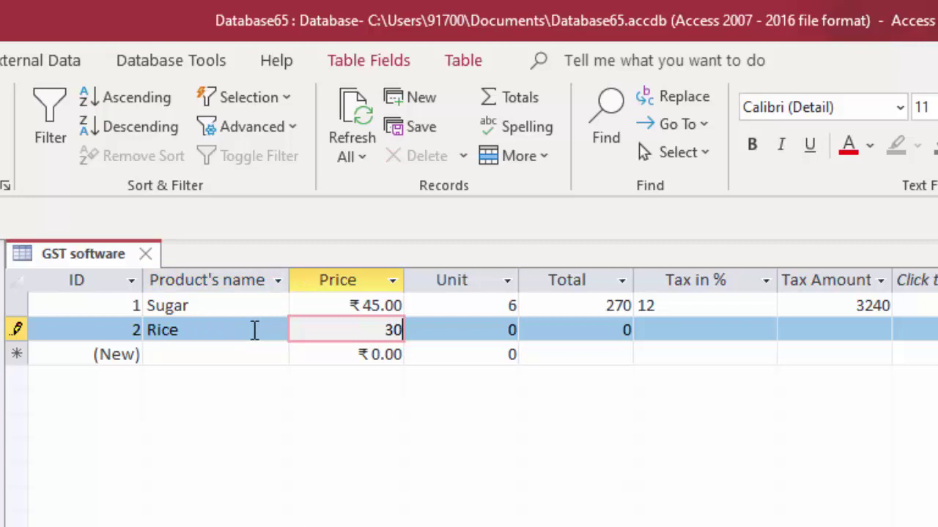
pyautogui.press('Tab')
pyautogui.write('1')
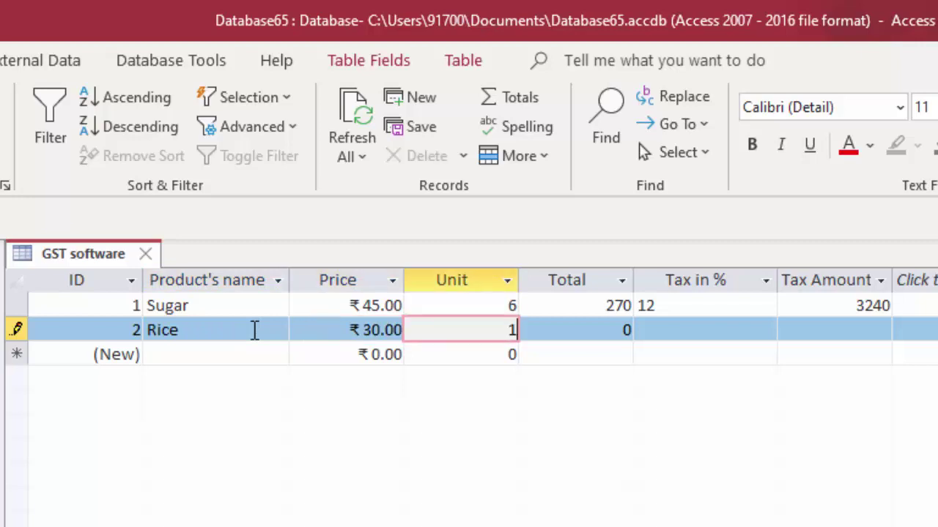
pyautogui.write('00')
pyautogui.press('Tab')
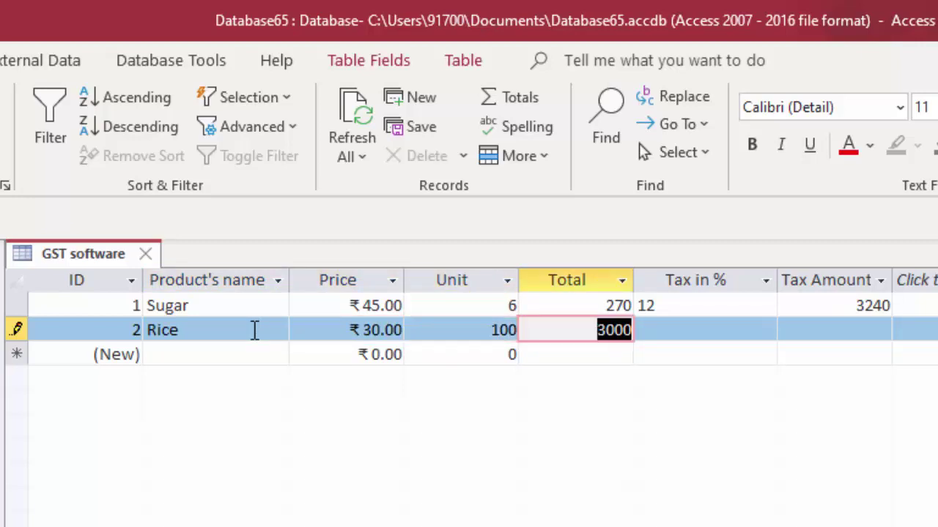
pyautogui.press('Tab')
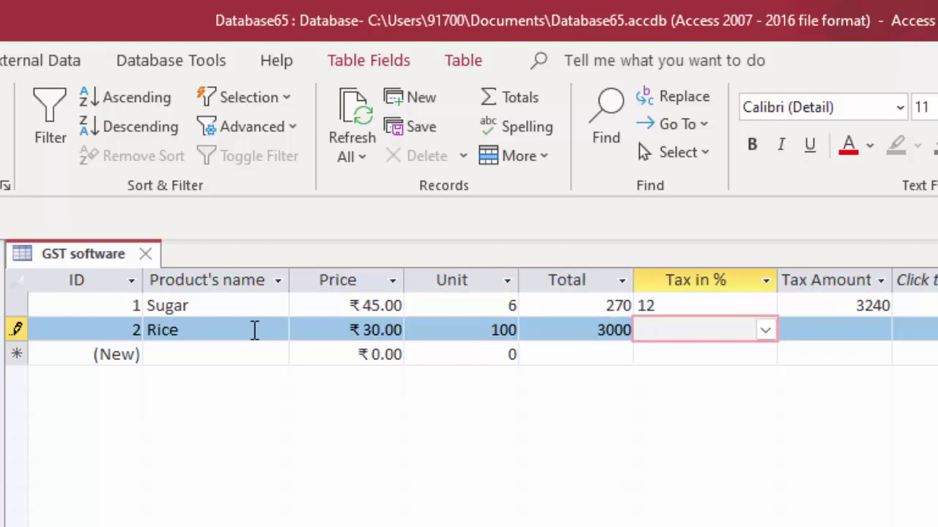
# - Set Rice's tax rate to 5, giving a Tax Amount of 15000
pyautogui.click(766, 331)
pyautogui.click(725, 361)
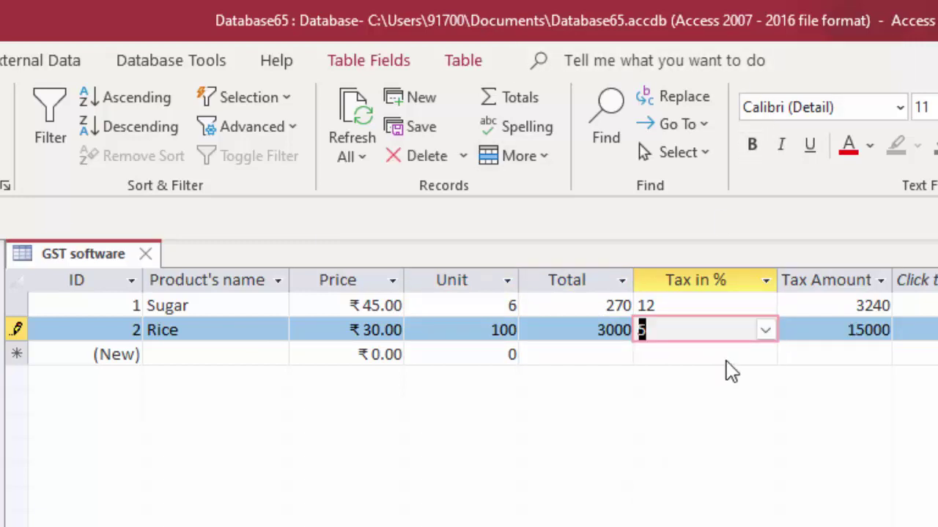
pyautogui.click(839, 329)
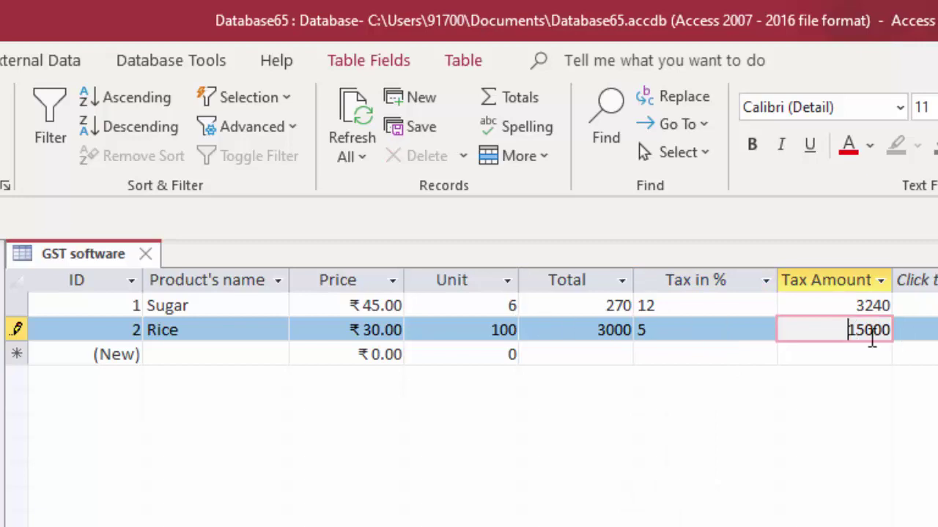
pyautogui.click(170, 351)
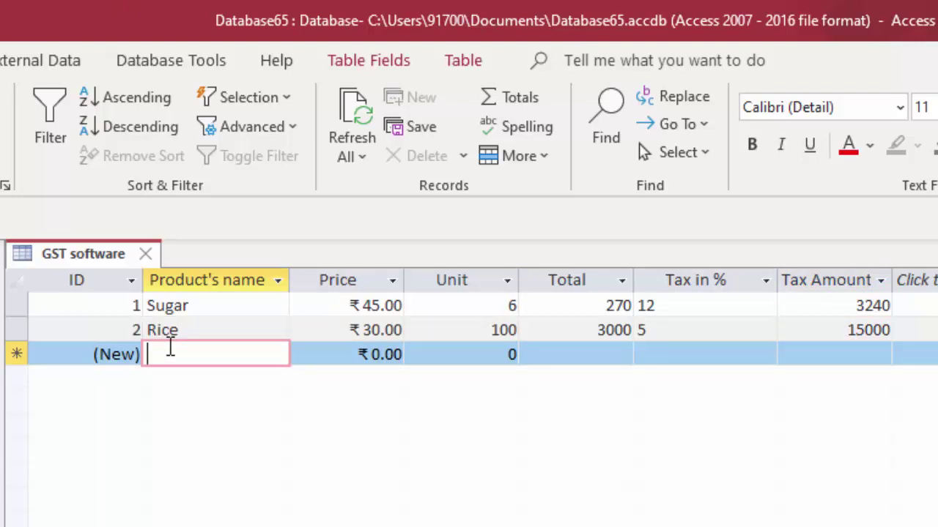
# - Add a Besan record: price 100, 4 units, tax rate 5, giving Total 400 and Tax Amount 2000
pyautogui.write('Besa')
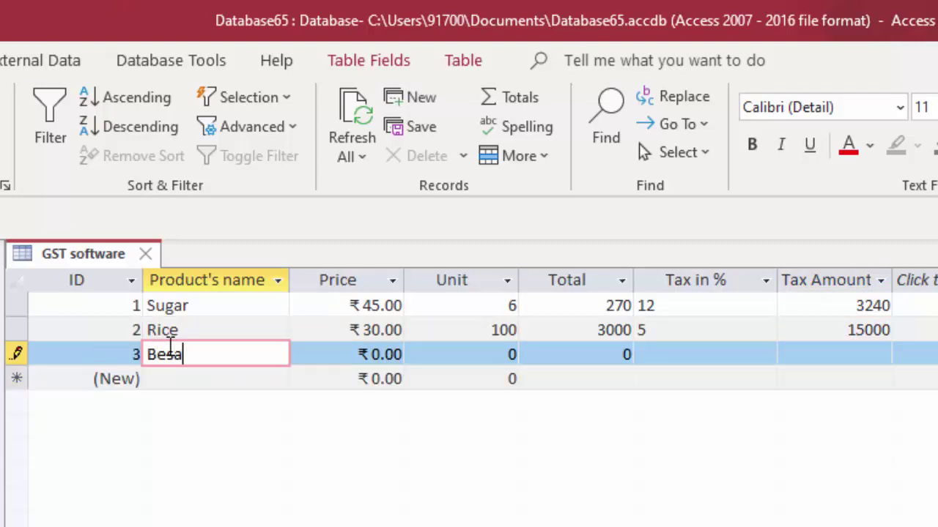
pyautogui.write('n')
pyautogui.press('Tab')
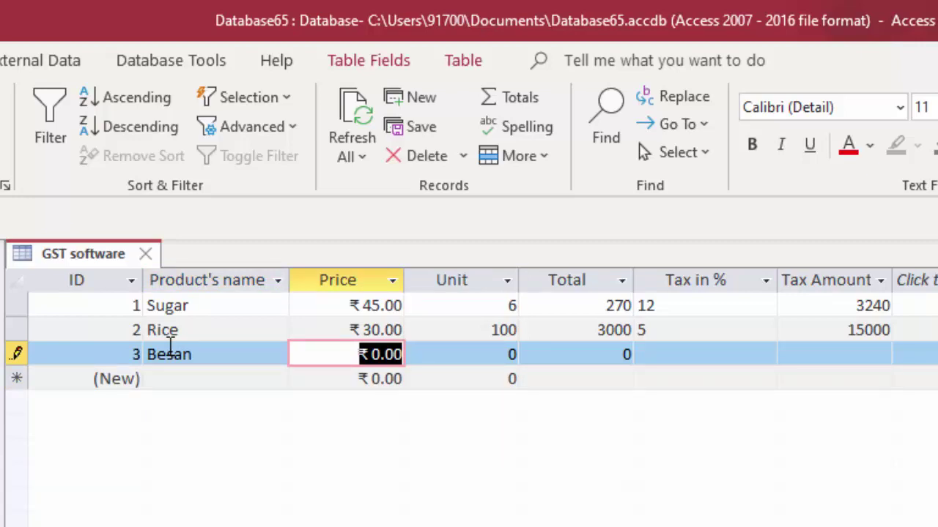
pyautogui.write('100')
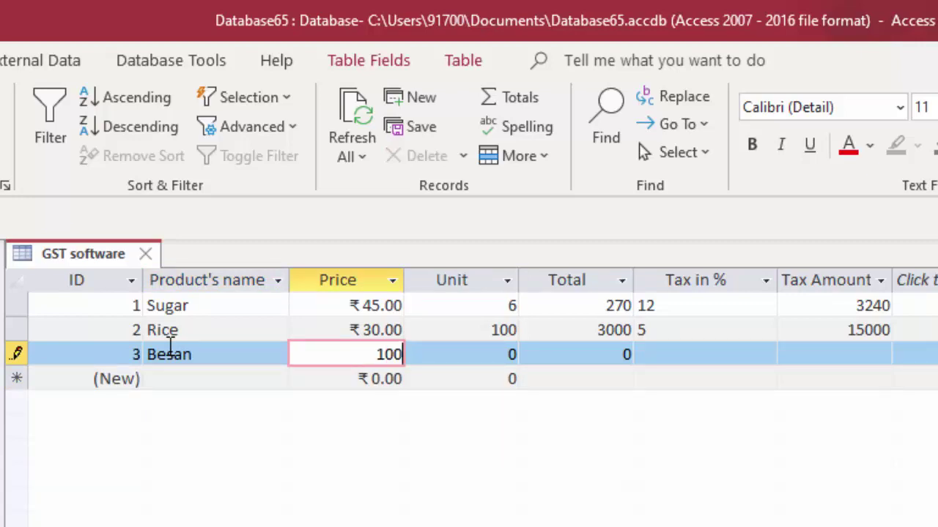
pyautogui.press('Tab')
pyautogui.write('4')
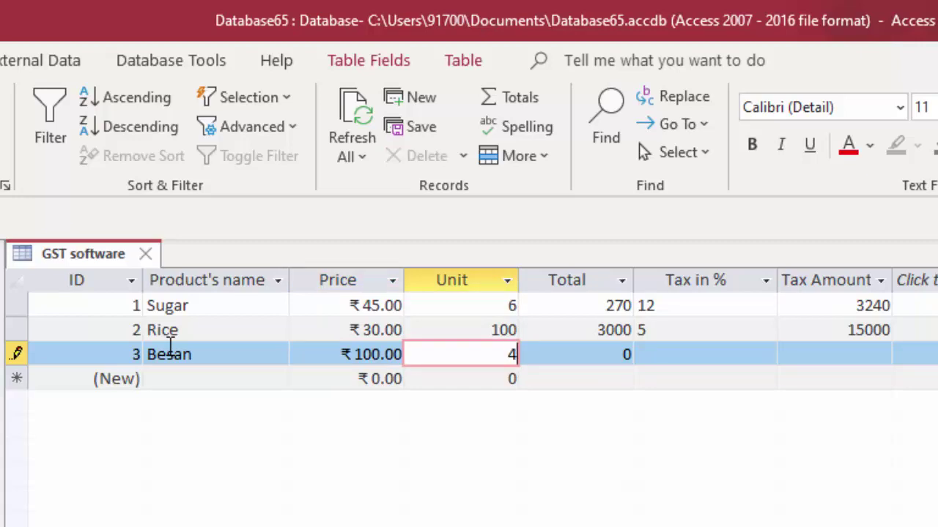
pyautogui.press('Tab')
pyautogui.press('Tab')
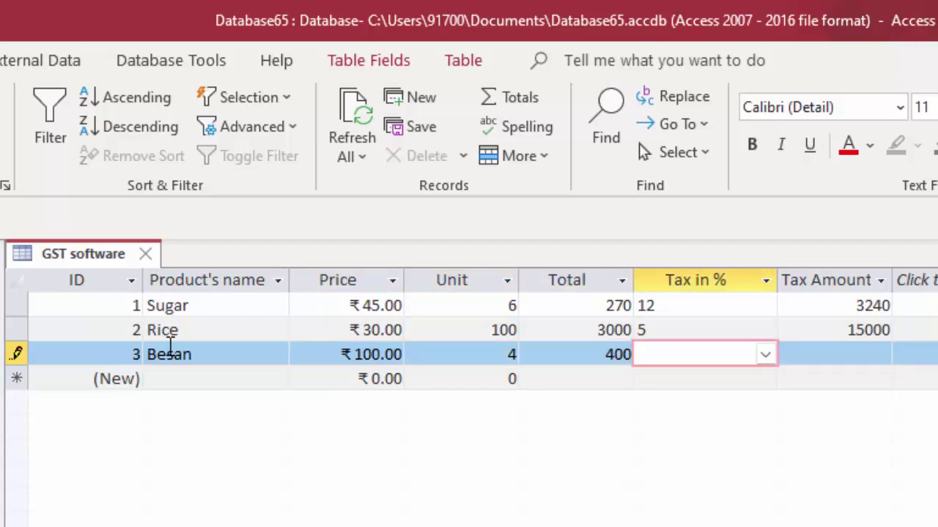
pyautogui.click(767, 354)
pyautogui.click(733, 380)
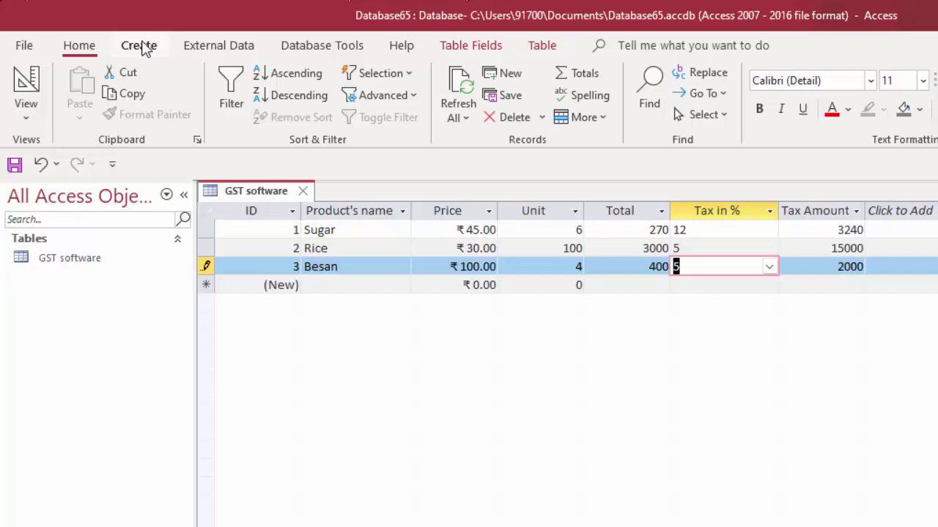
pyautogui.click(139, 45)
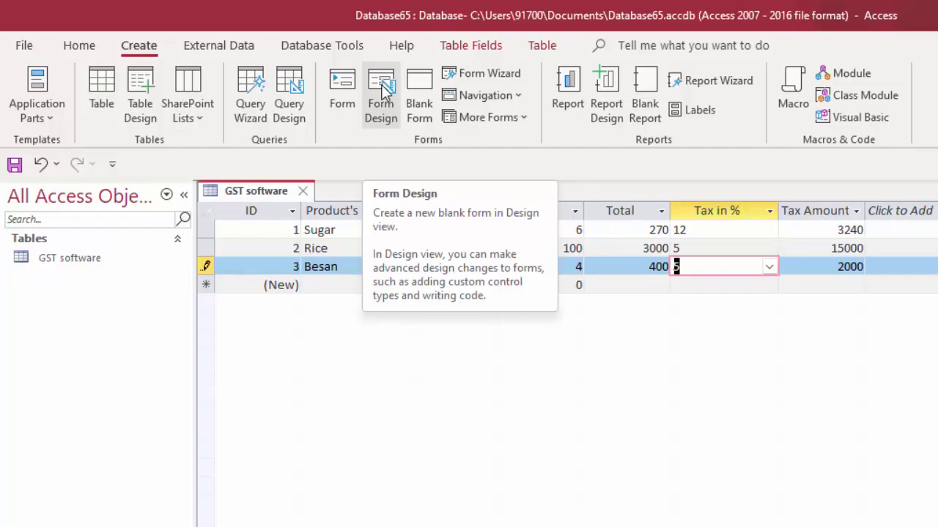
# - Create a blank form in Design view and list the fields from all tables
pyautogui.click(383, 89)
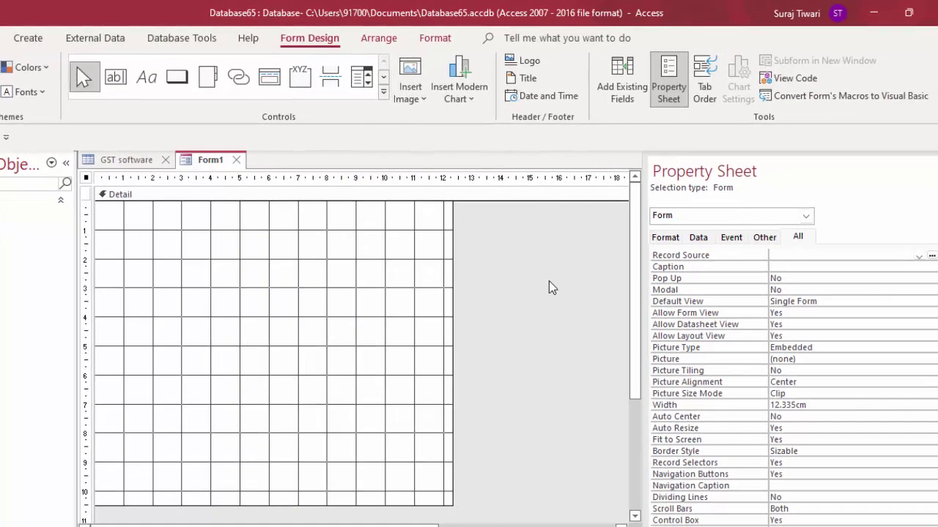
pyautogui.click(623, 82)
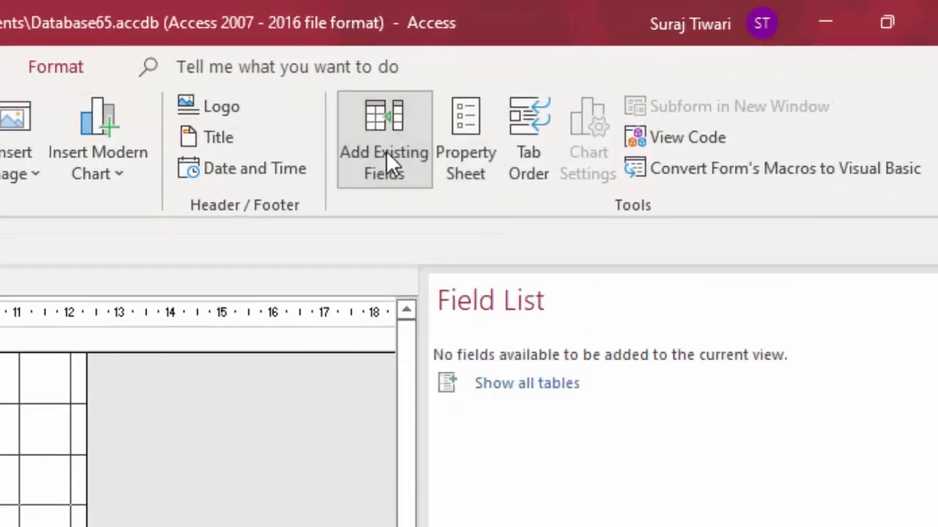
pyautogui.click(549, 396)
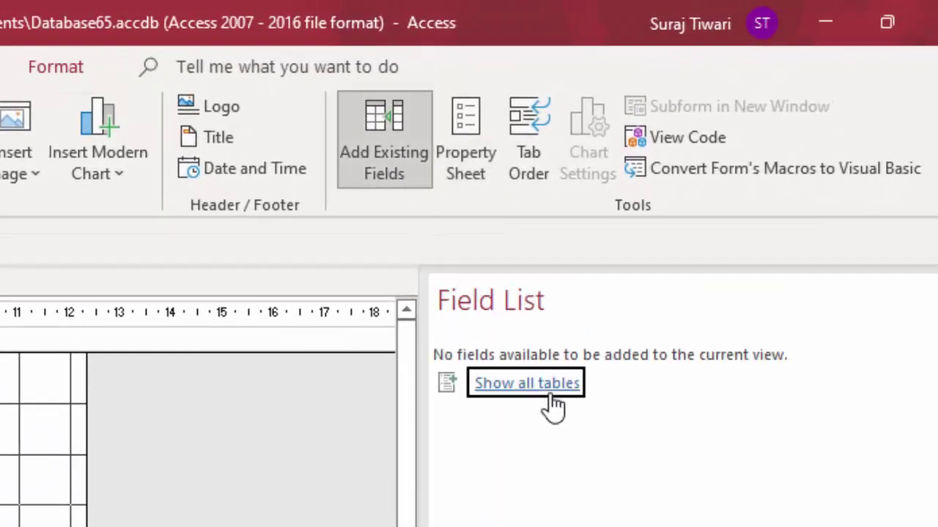
pyautogui.click(550, 392)
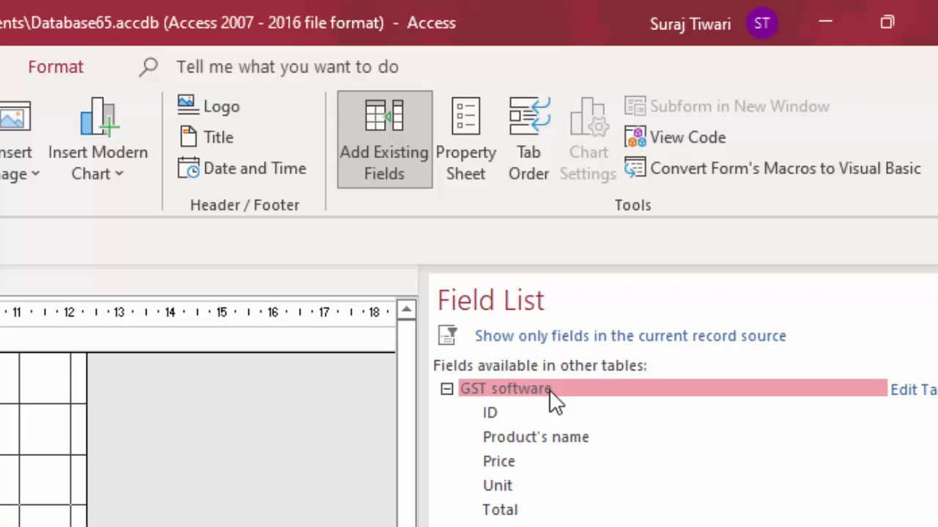
# - Add the Price, Unit, Total, Tax in % and Tax Amount fields to the form
pyautogui.doubleClick(512, 460)
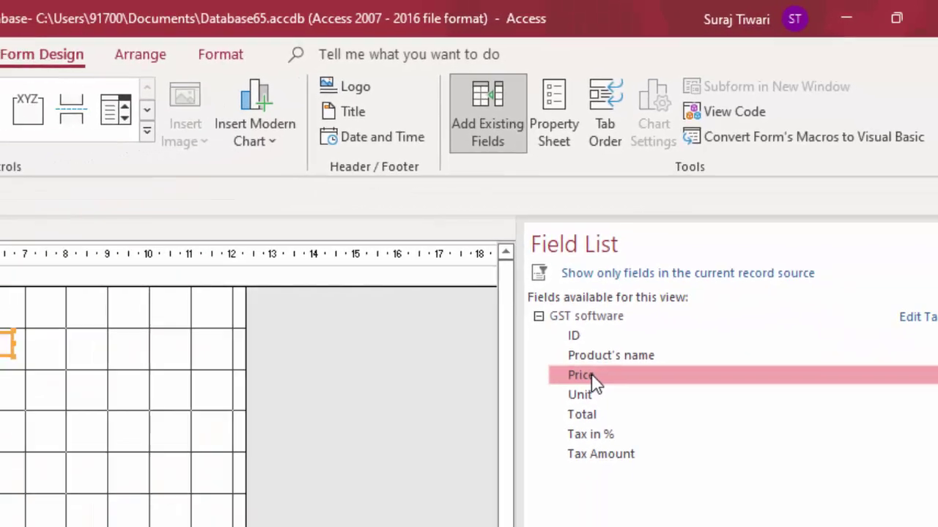
pyautogui.click(674, 306)
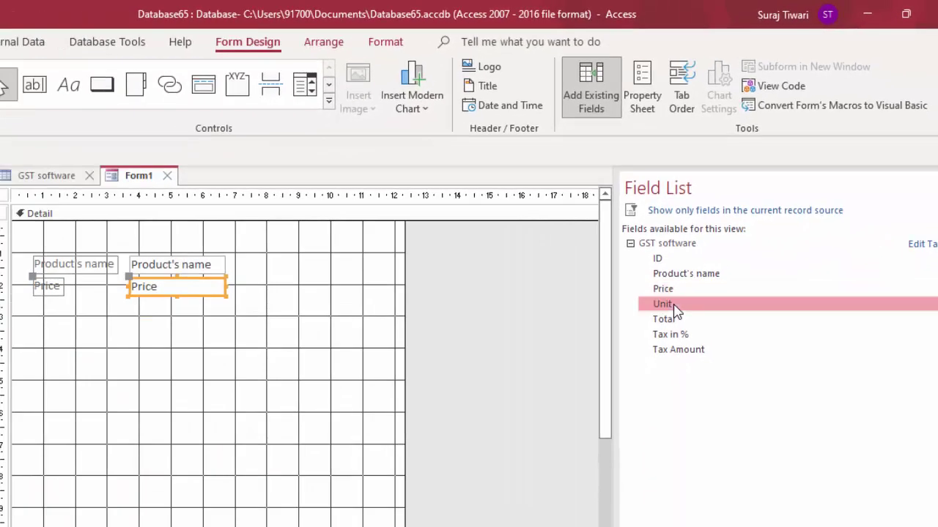
pyautogui.doubleClick(674, 306)
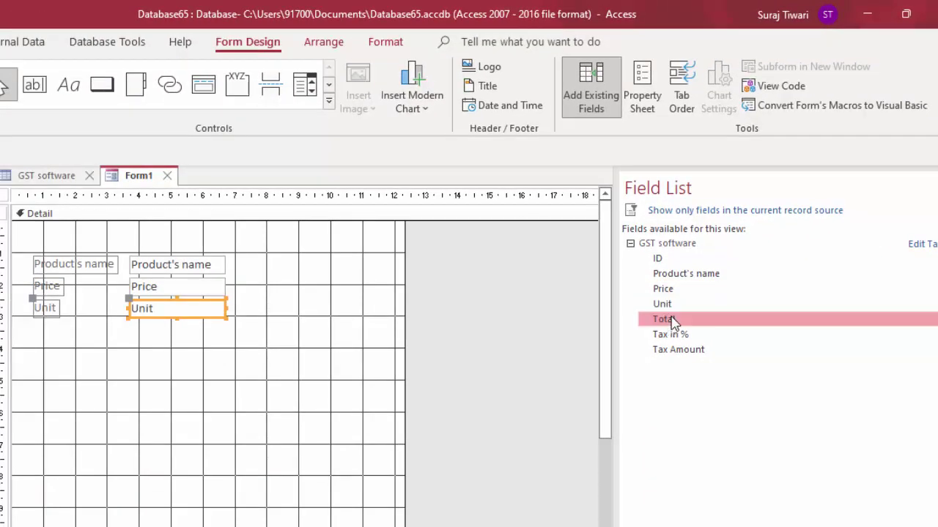
pyautogui.doubleClick(671, 319)
pyautogui.click(674, 335)
pyautogui.doubleClick(674, 335)
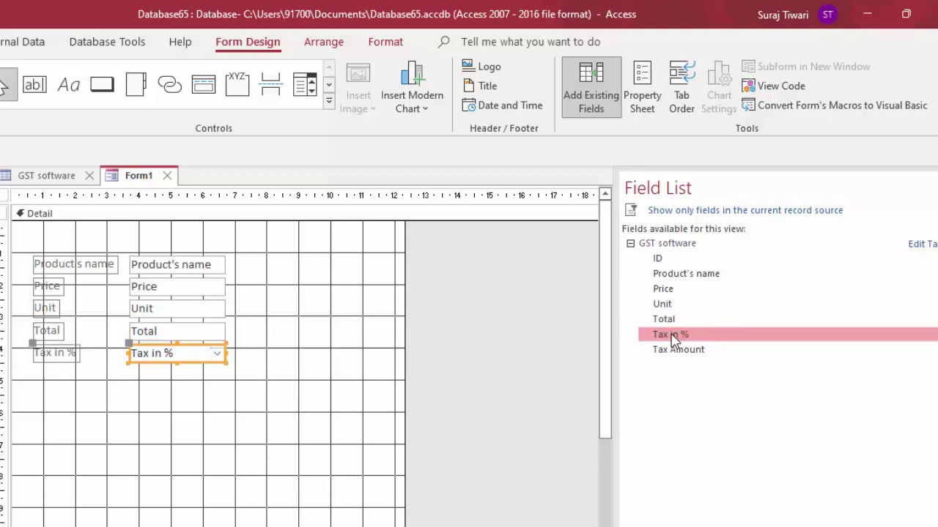
pyautogui.click(678, 350)
pyautogui.doubleClick(775, 357)
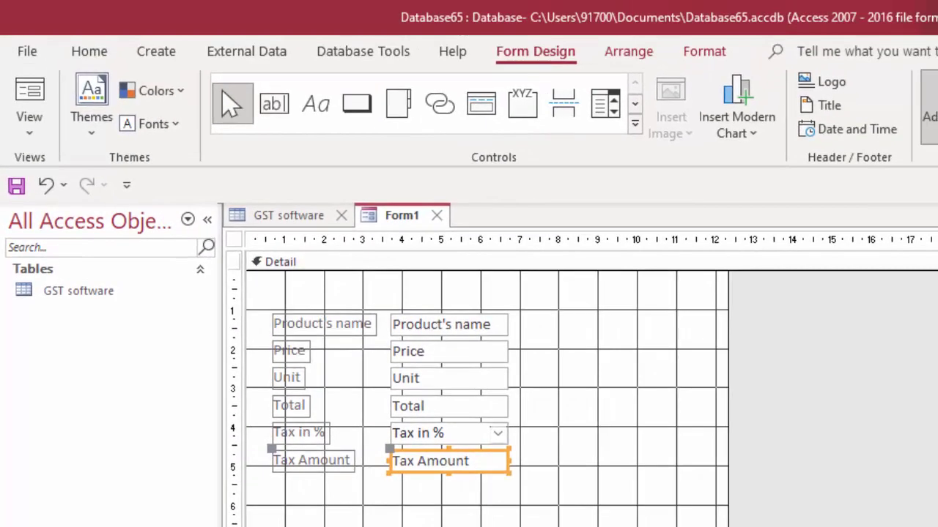
pyautogui.press('F4')
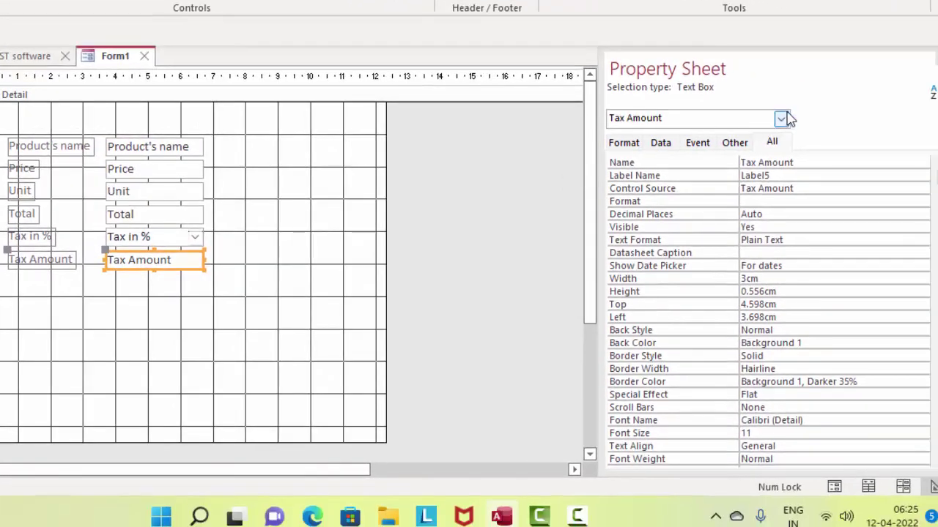
# - Set the form's Pop Up property to Yes and narrow the Detail section to about 11 cm
pyautogui.click(372, 182)
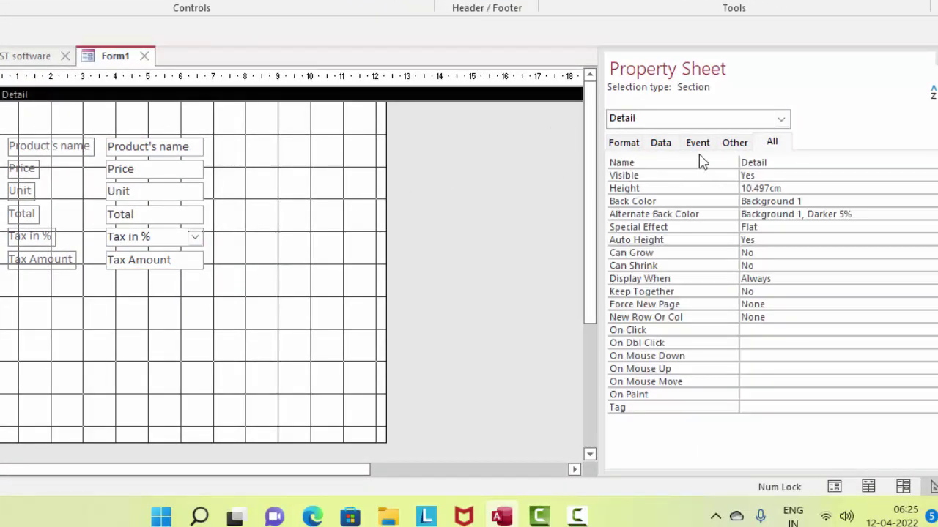
pyautogui.click(780, 118)
pyautogui.click(725, 146)
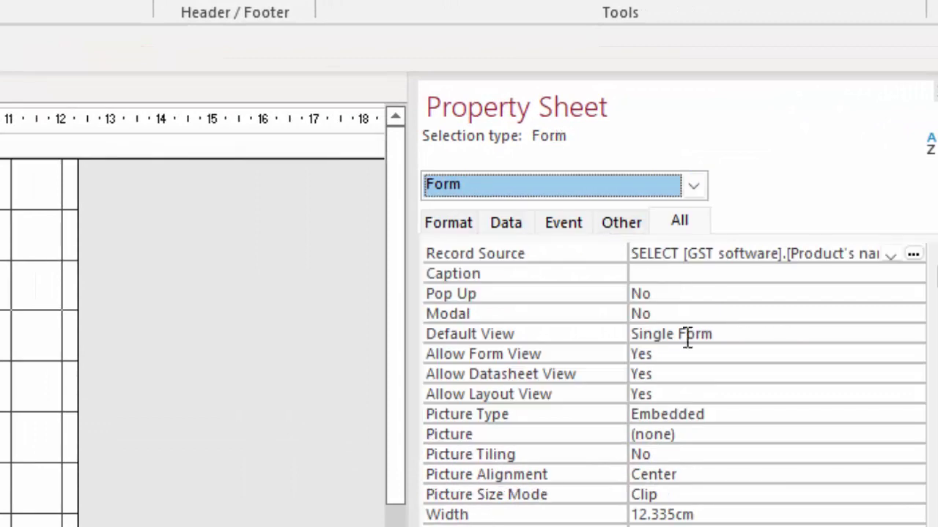
pyautogui.click(718, 293)
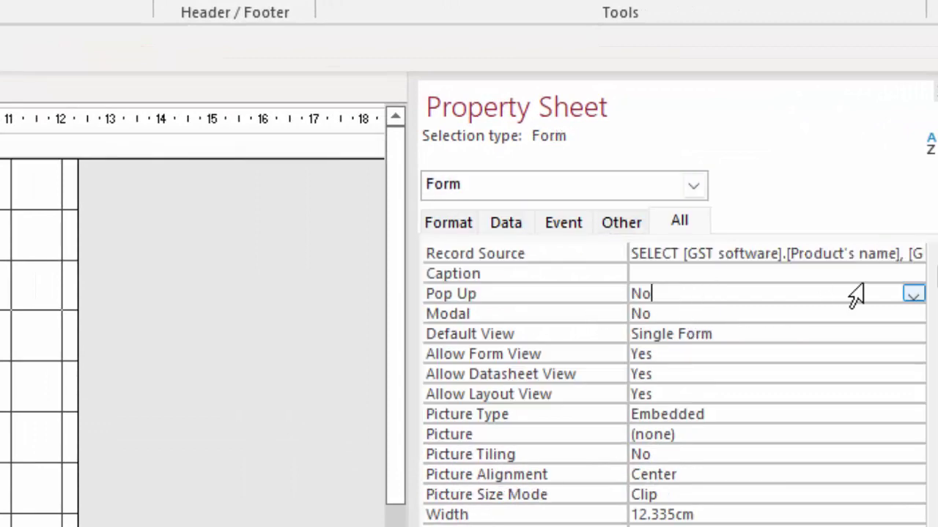
pyautogui.click(914, 294)
pyautogui.click(882, 312)
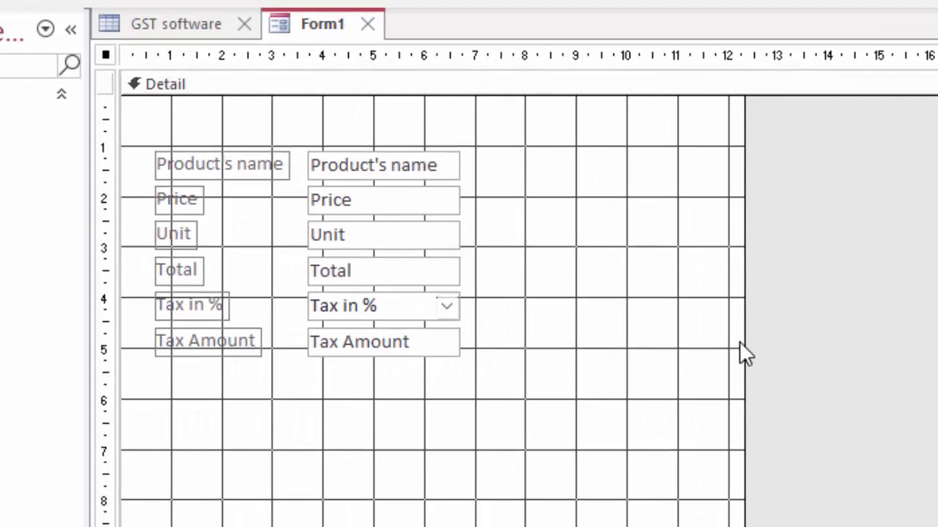
pyautogui.moveTo(742, 335); pyautogui.dragTo(666, 375)
pyautogui.click(293, 84)
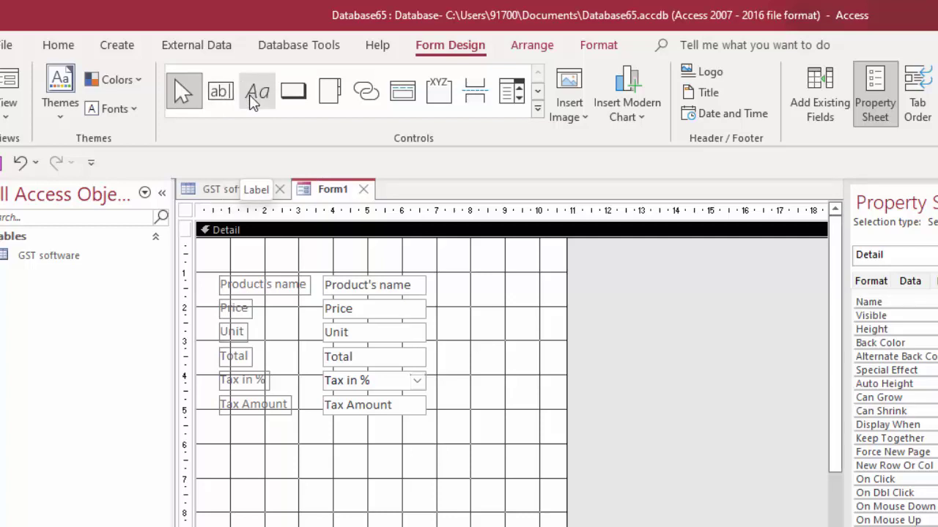
# - Draw a text button below the fields that goes to the next record, then enlarge it
pyautogui.click(298, 98)
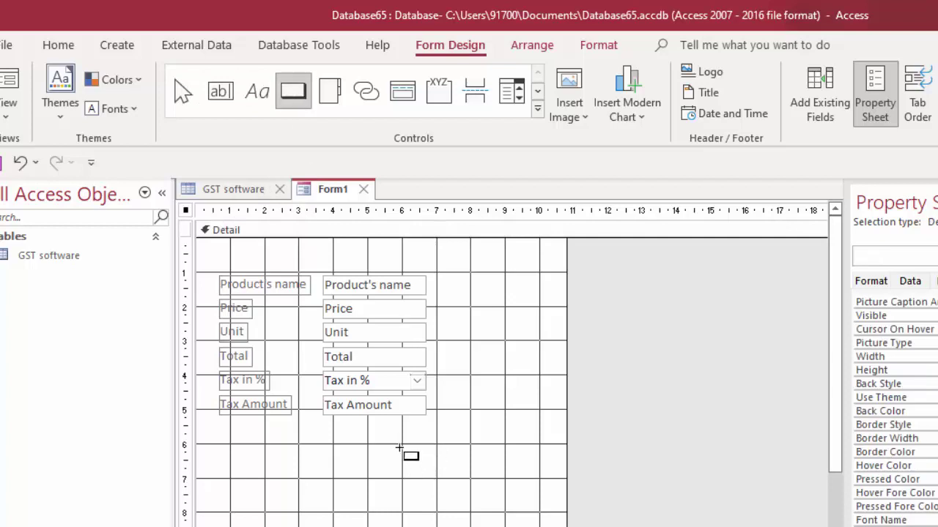
pyautogui.moveTo(394, 437); pyautogui.dragTo(491, 459)
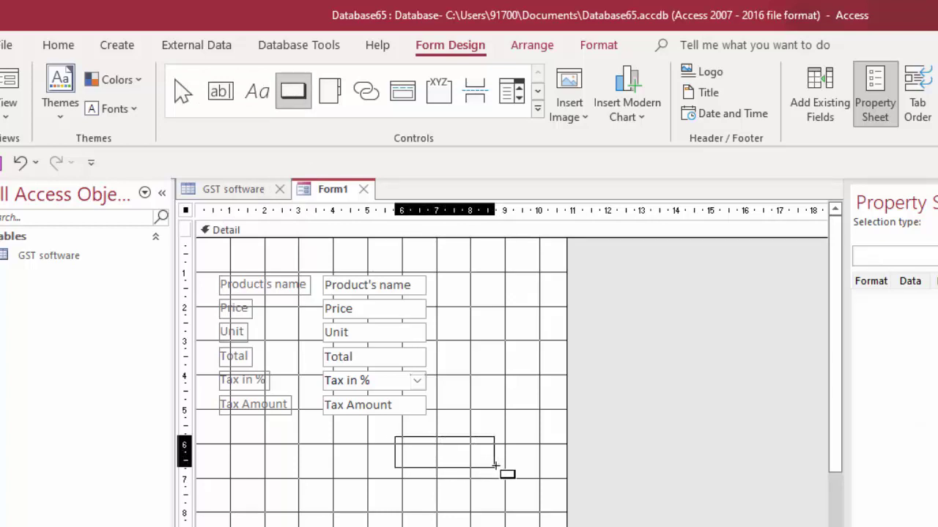
pyautogui.moveTo(492, 460); pyautogui.dragTo(495, 467)
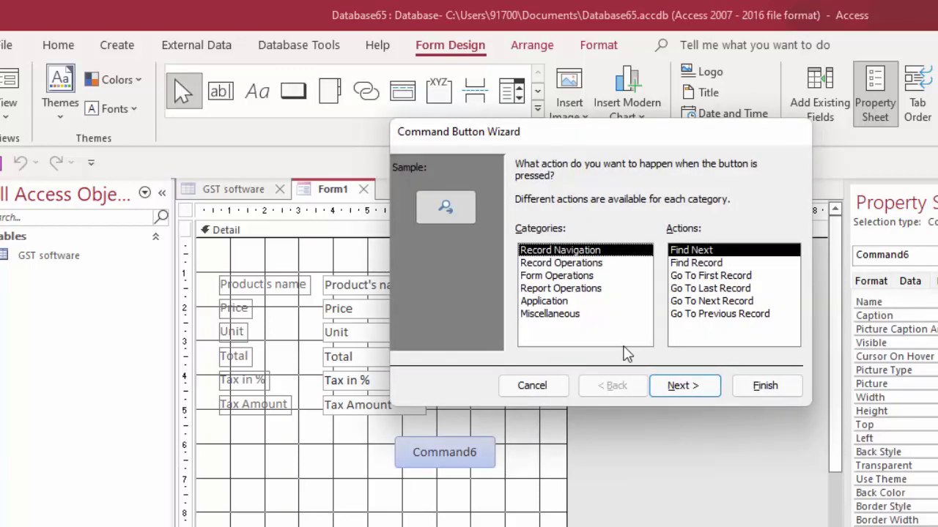
pyautogui.click(720, 303)
pyautogui.click(685, 386)
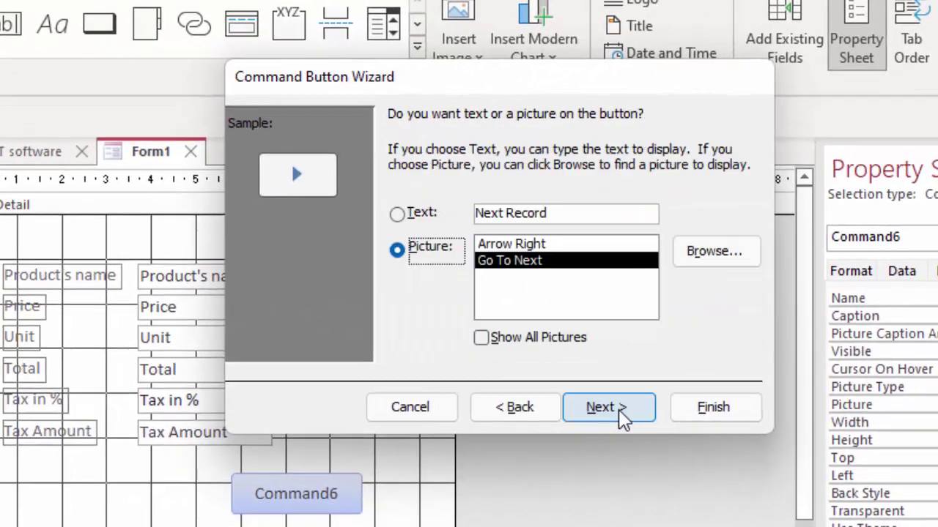
pyautogui.click(396, 213)
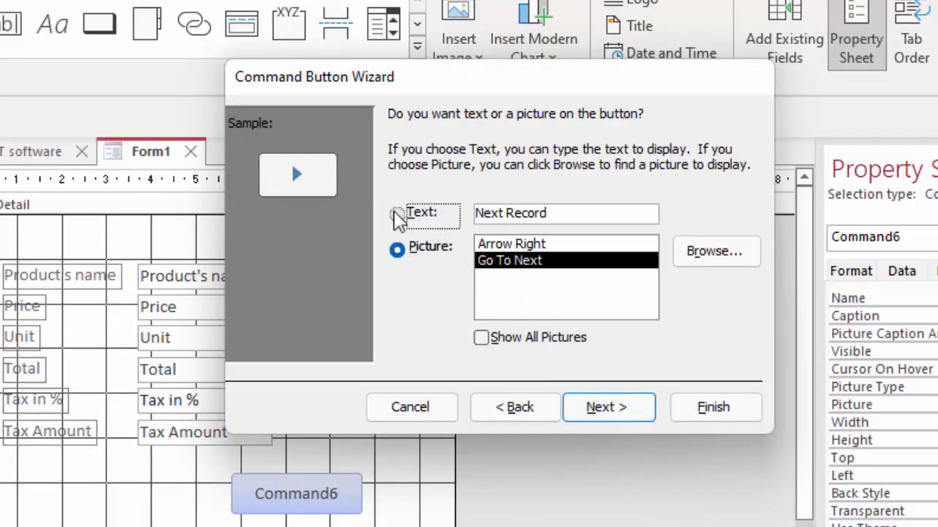
pyautogui.click(611, 409)
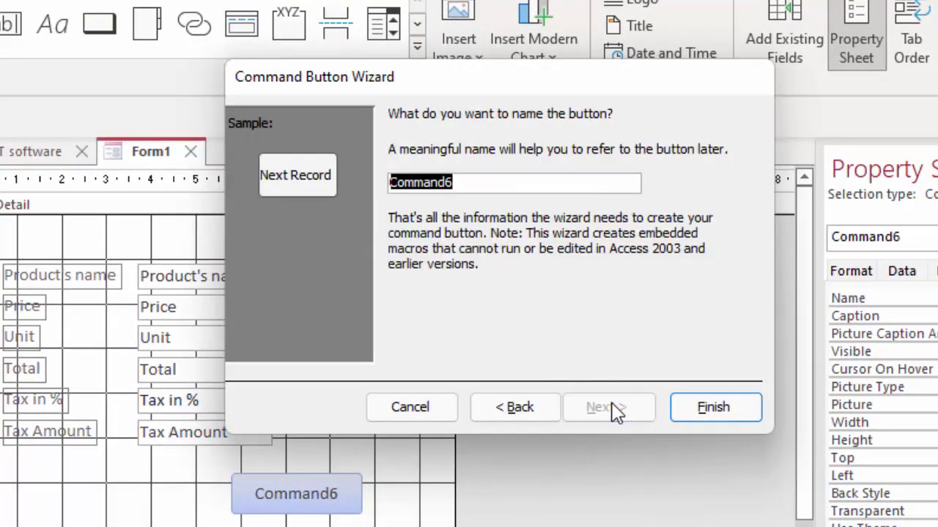
pyautogui.click(713, 410)
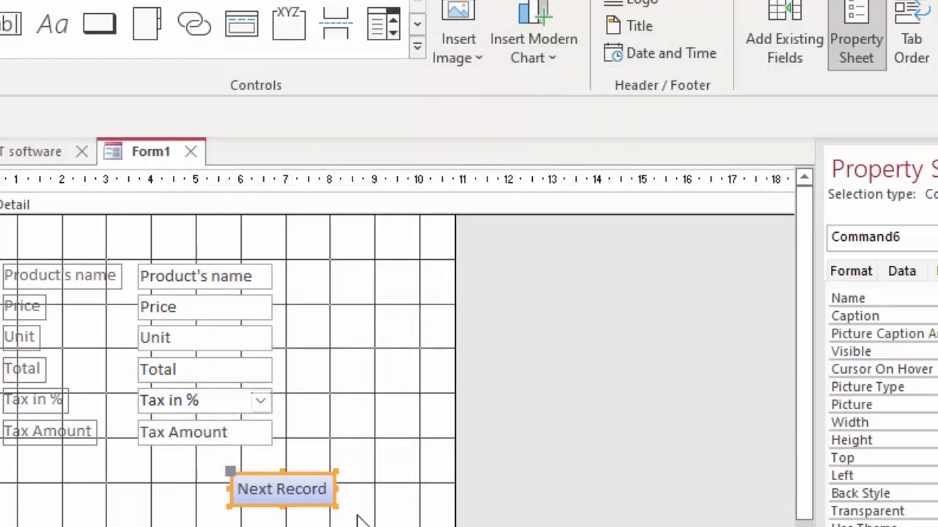
pyautogui.moveTo(334, 508); pyautogui.dragTo(347, 511)
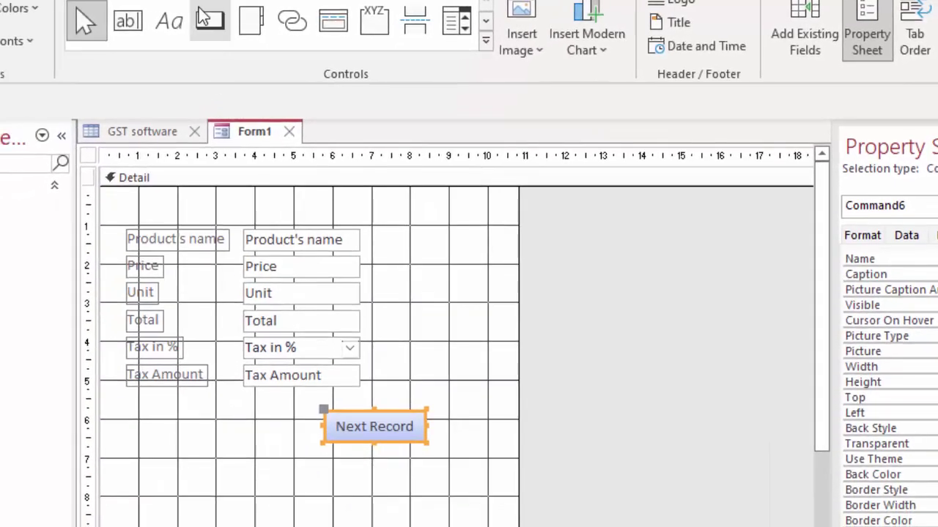
# - Draw a text Delete Record button left of Next Record, then widen it
pyautogui.click(205, 19)
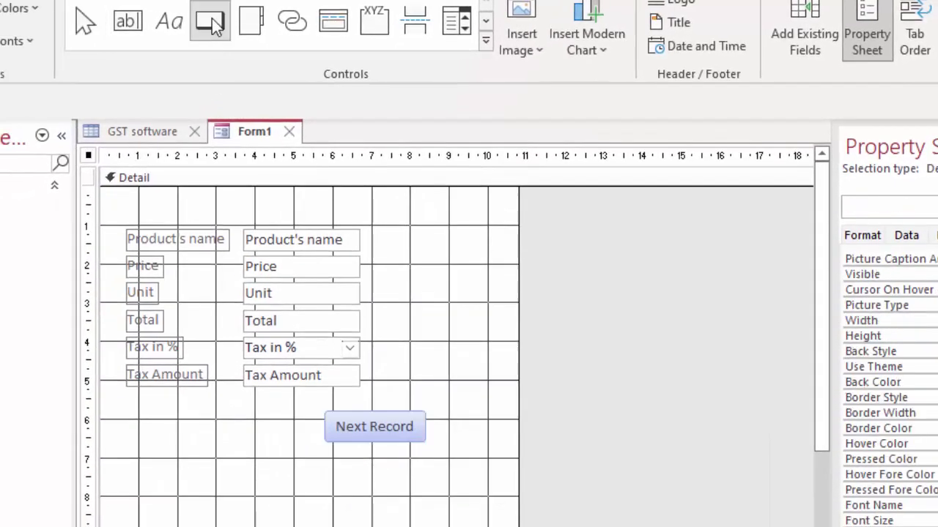
pyautogui.moveTo(121, 407); pyautogui.dragTo(222, 439)
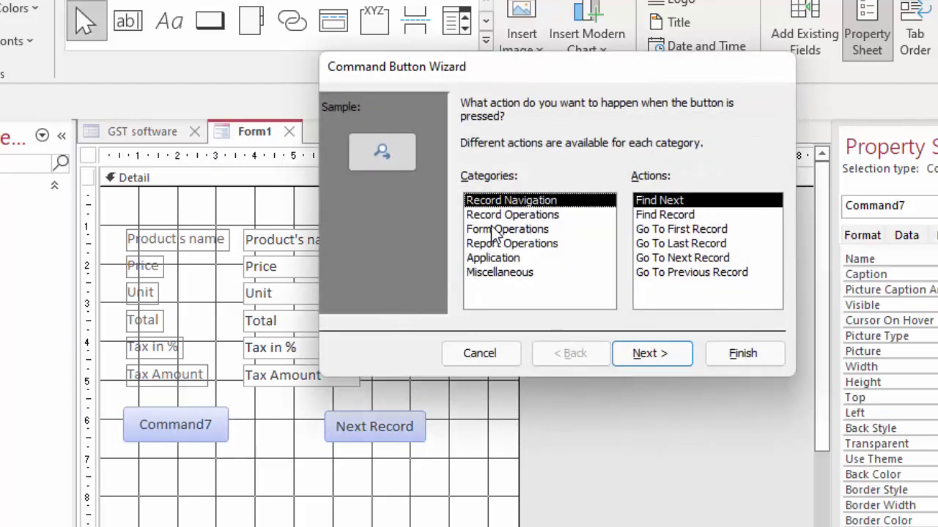
pyautogui.click(495, 215)
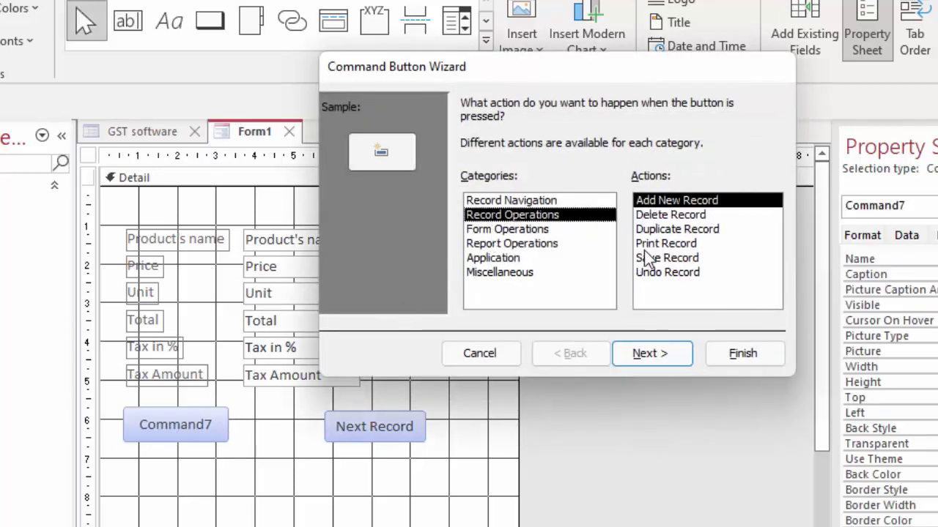
pyautogui.click(659, 214)
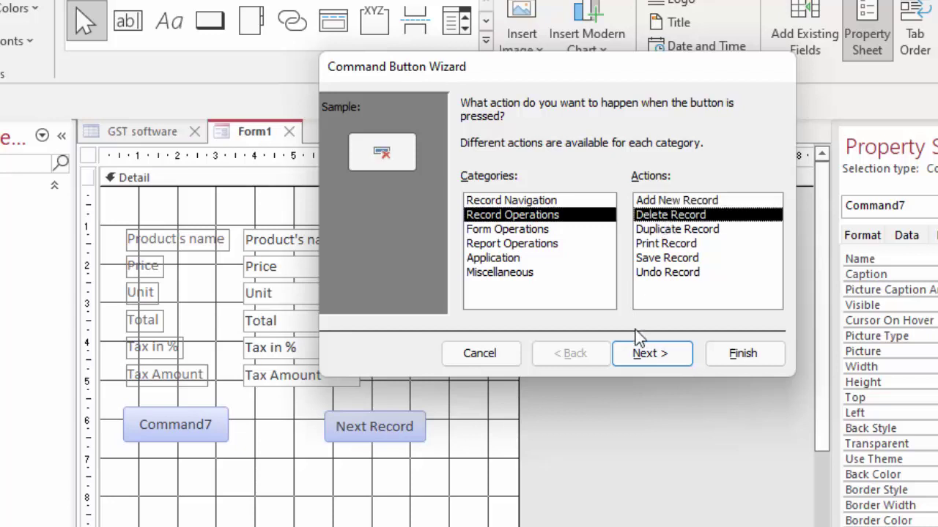
pyautogui.click(640, 354)
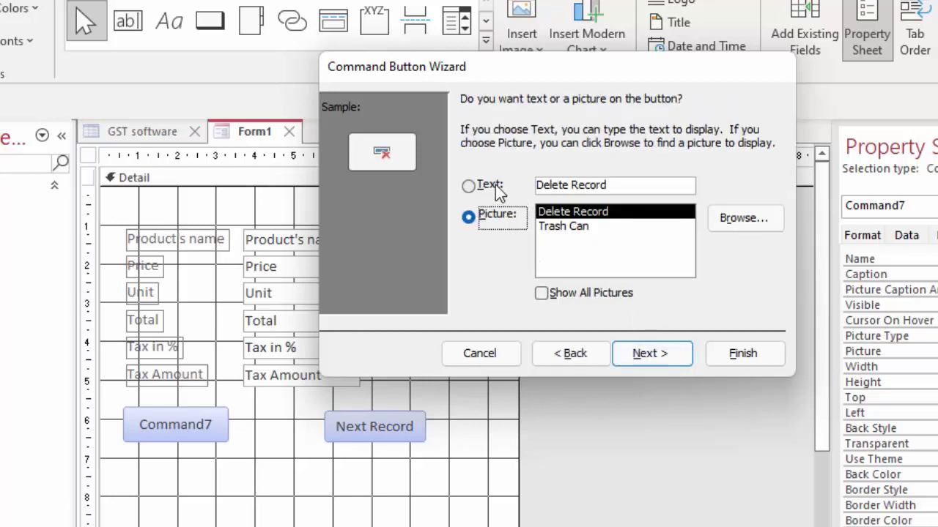
pyautogui.click(496, 189)
pyautogui.click(672, 356)
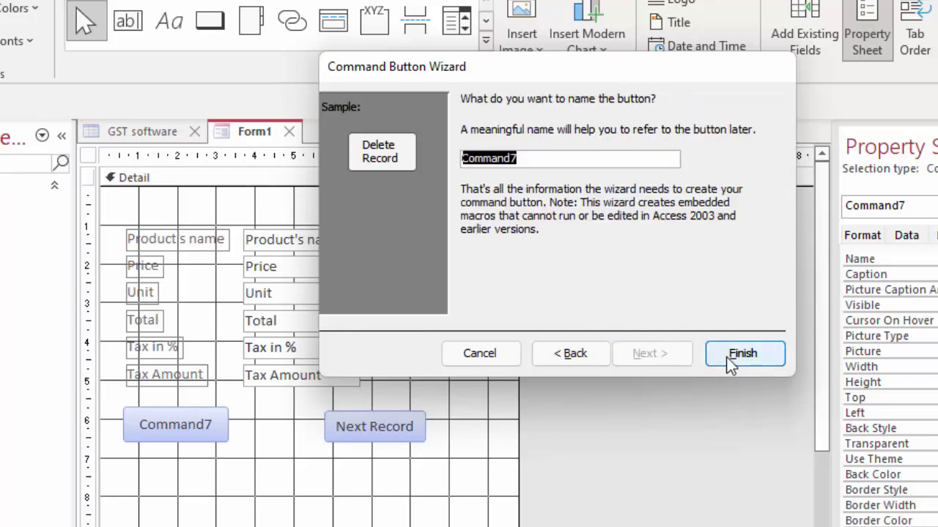
pyautogui.click(733, 354)
pyautogui.moveTo(229, 440); pyautogui.dragTo(260, 441)
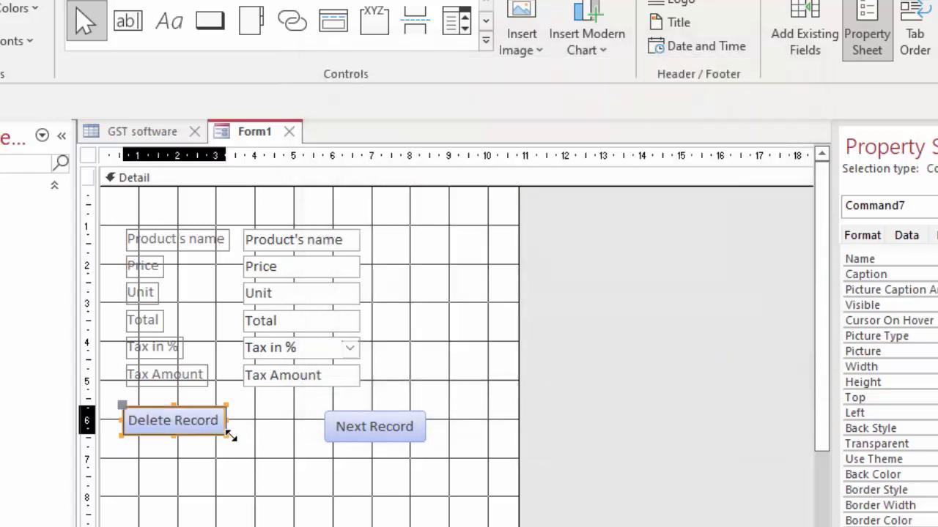
pyautogui.click(313, 454)
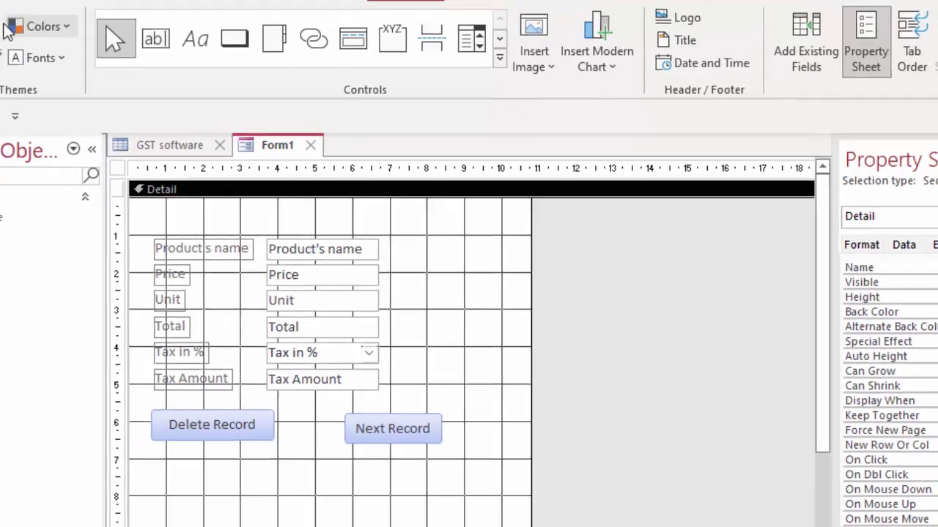
# - Fill the Detail section with a light peach Background Color from the Home ribbon
pyautogui.click(76, 43)
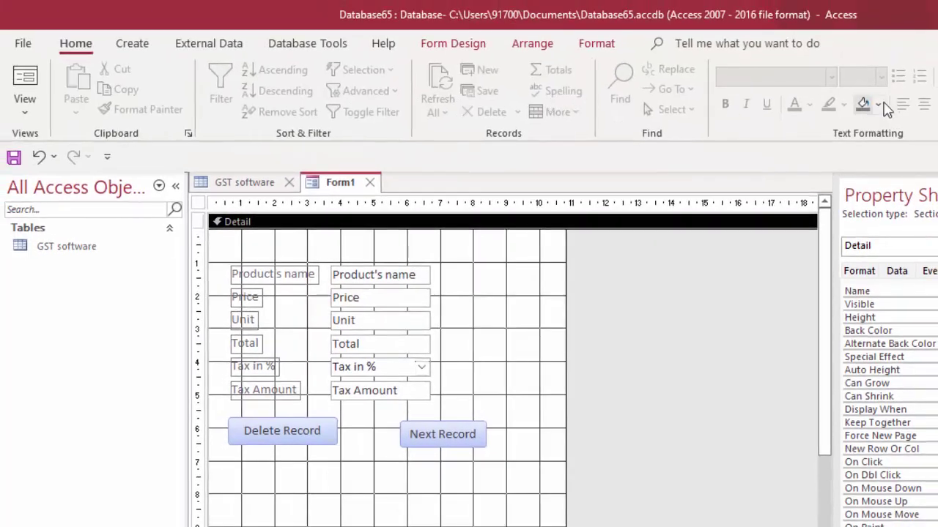
pyautogui.click(878, 105)
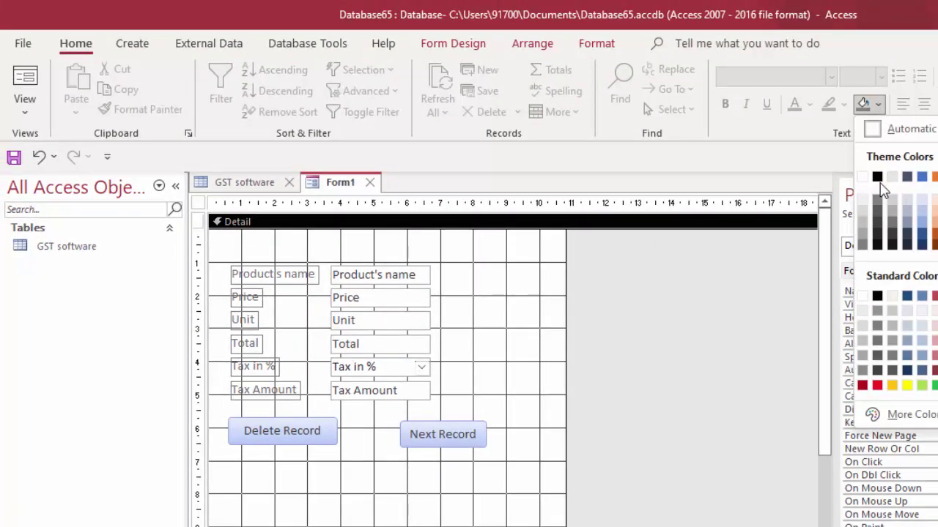
pyautogui.click(935, 206)
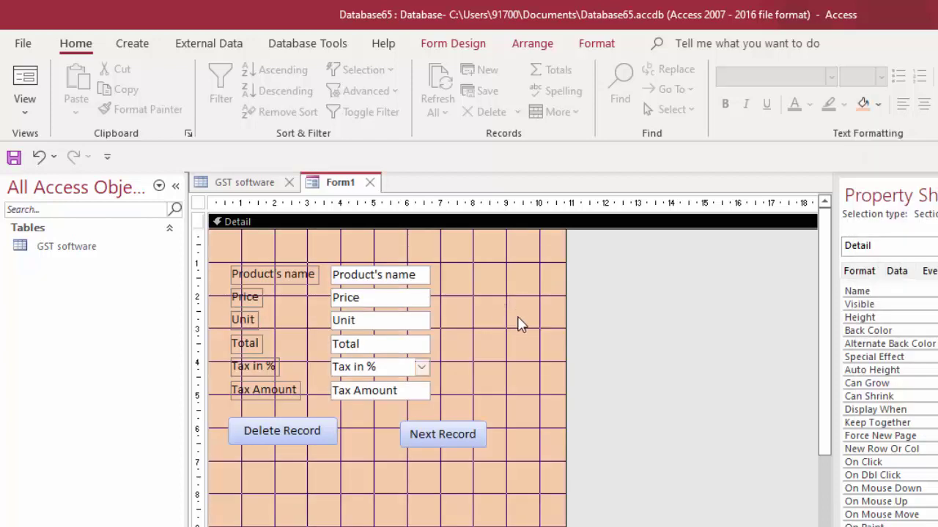
# - In Form view, change Sugar's Tax in % value to 21
pyautogui.click(25, 82)
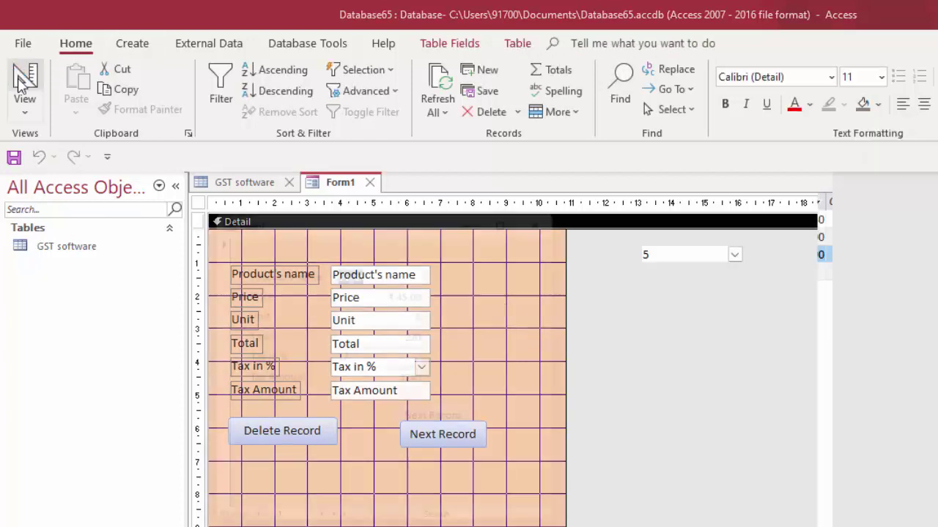
pyautogui.moveTo(442, 213); pyautogui.dragTo(433, 105)
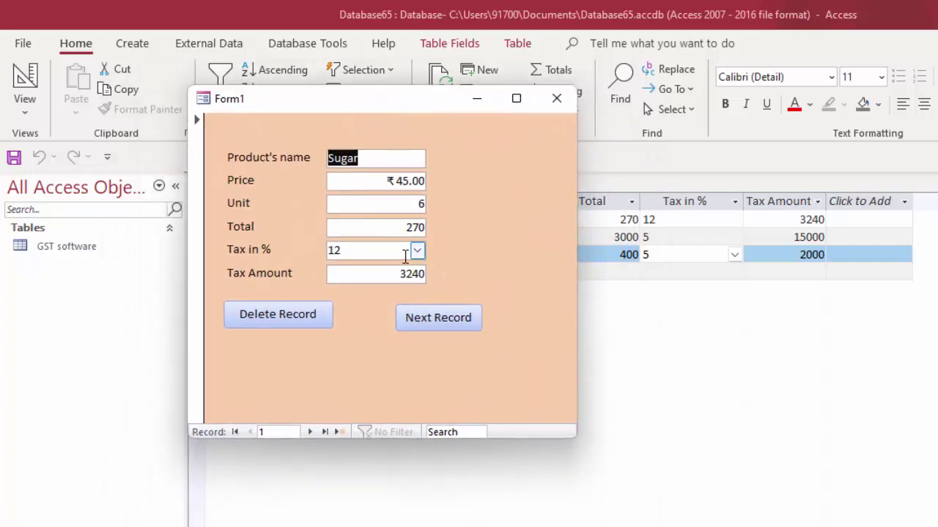
pyautogui.click(417, 251)
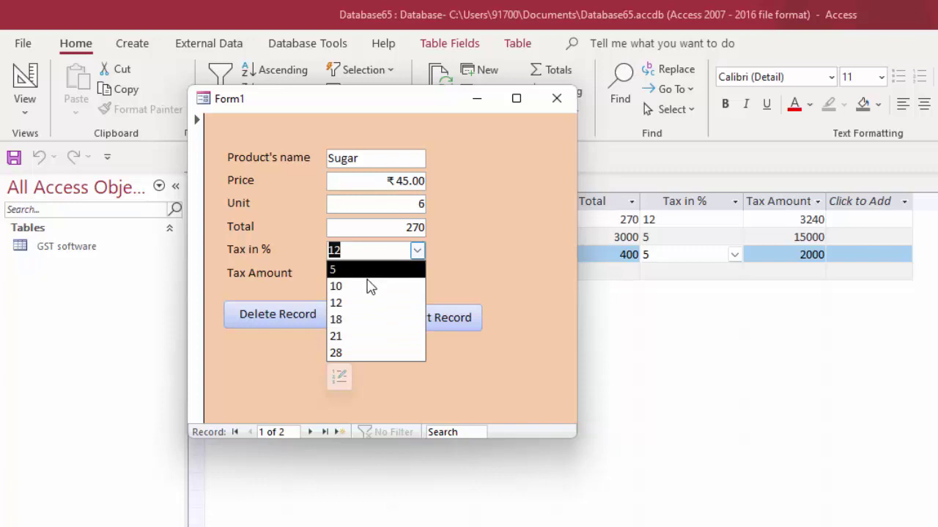
pyautogui.click(360, 335)
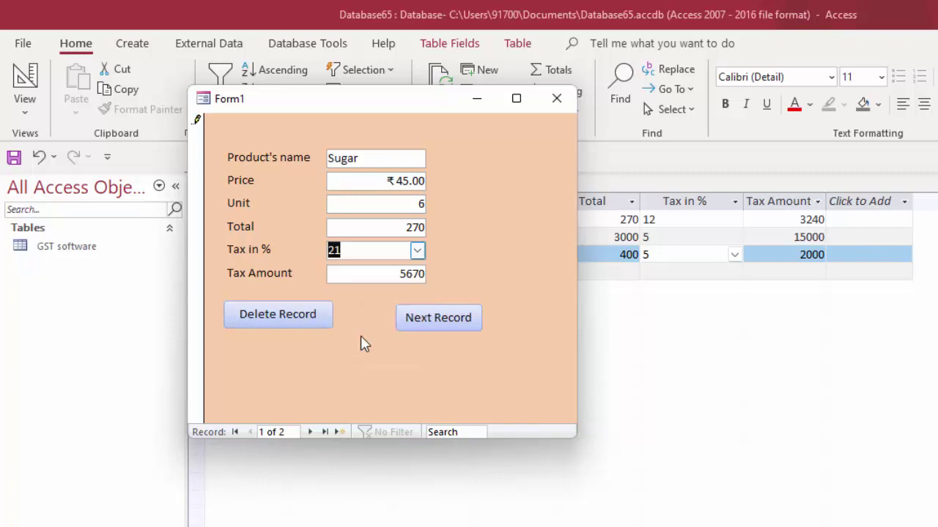
# - Delete the Sugar record, confirming with Yes, then advance to a new blank record
pyautogui.click(277, 316)
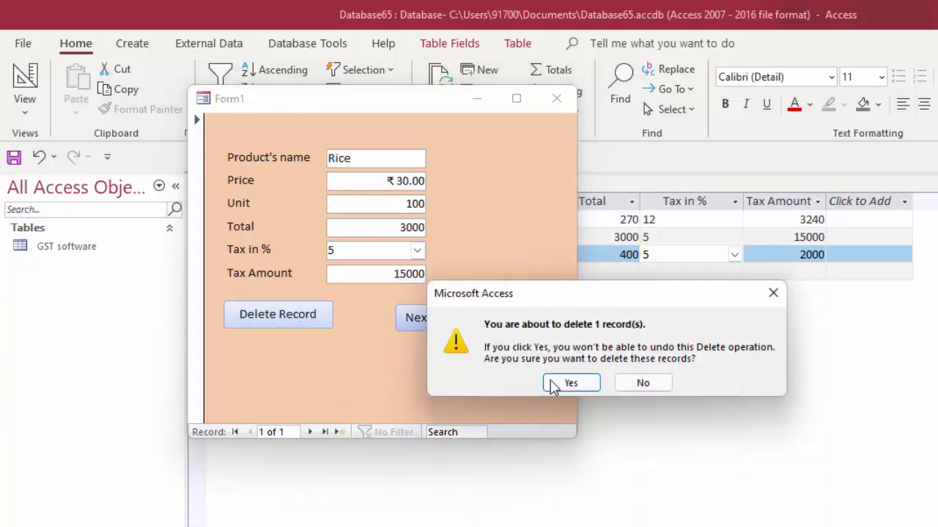
pyautogui.click(564, 384)
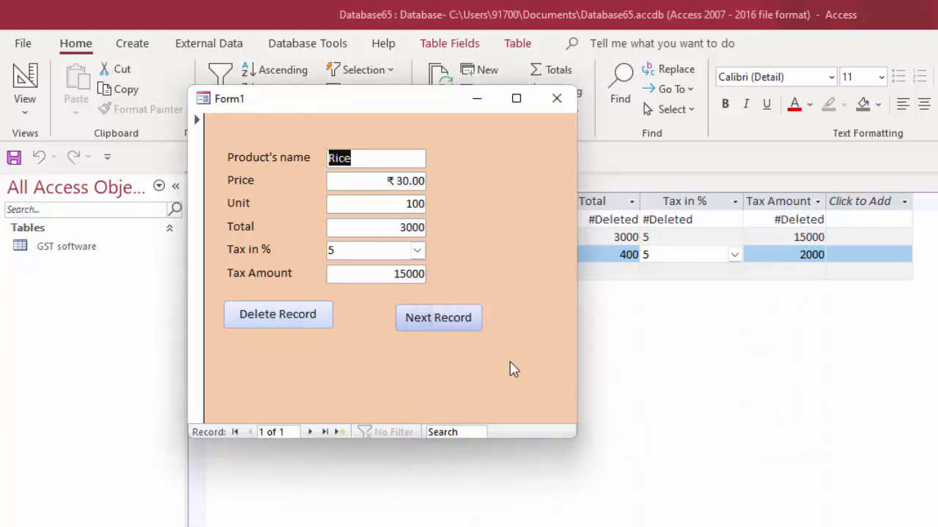
pyautogui.click(422, 322)
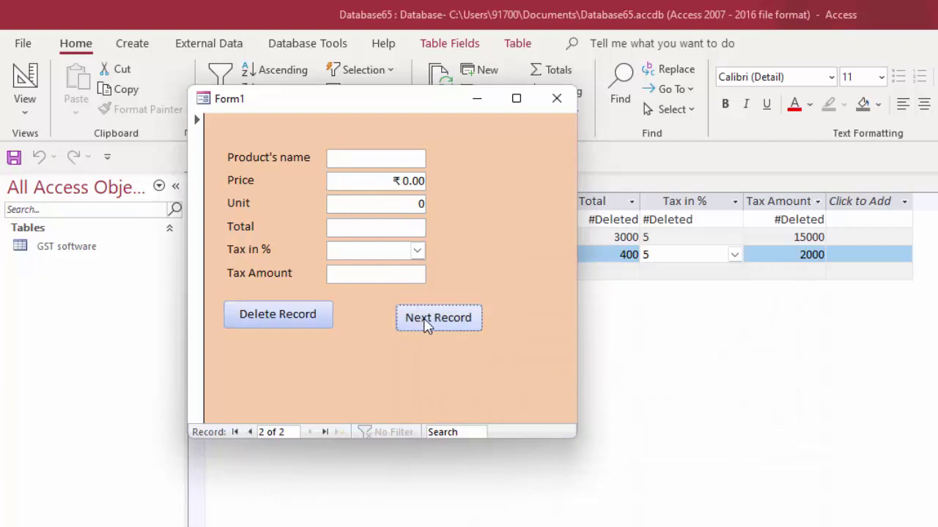